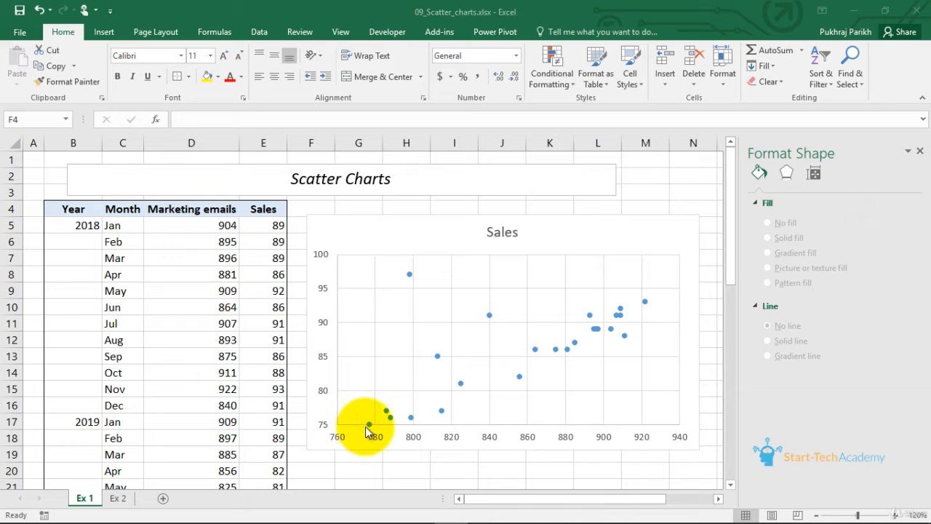
- Delete the existing Sales scatter chart beside the table
mouse_move(374, 423)
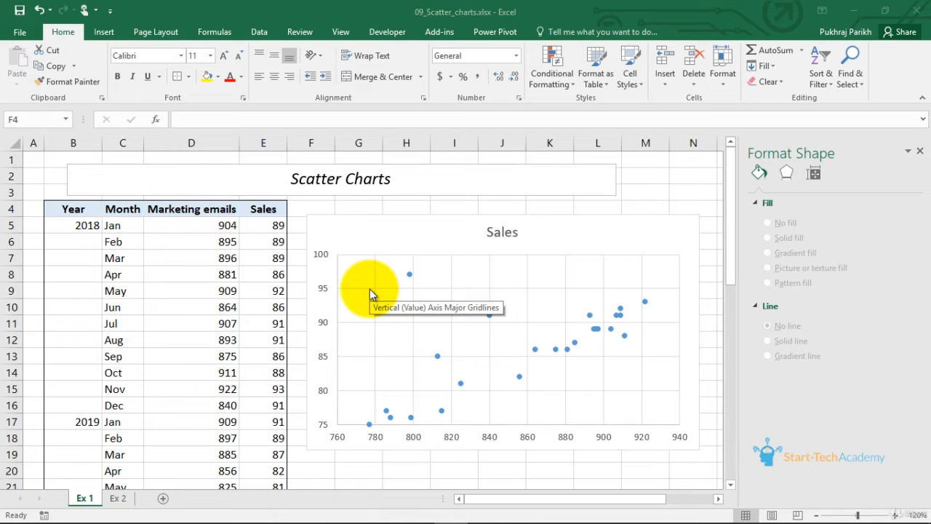
click(585, 224)
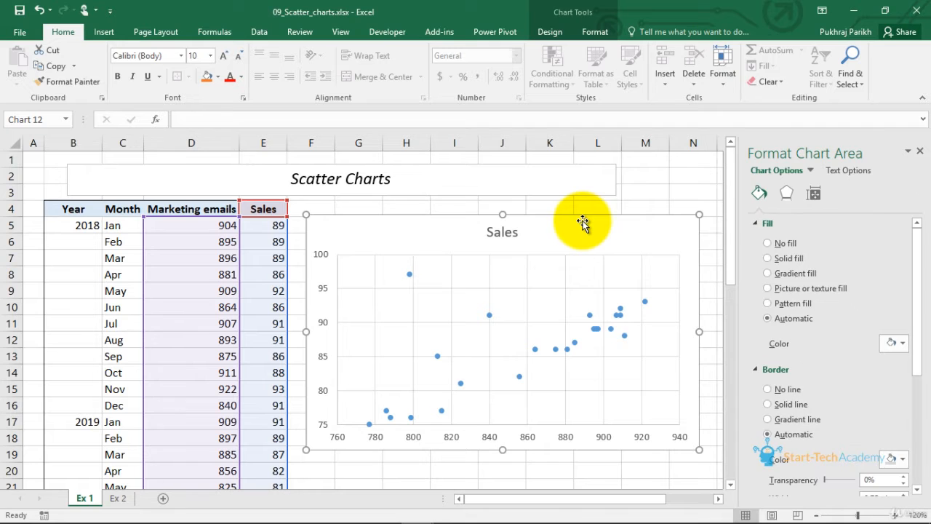
key(Delete)
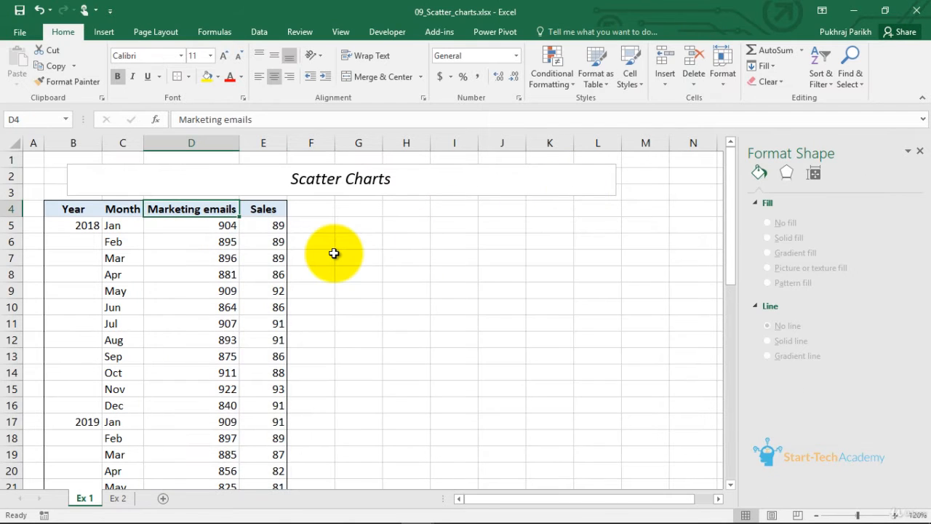
- Select the Marketing emails and Sales data D4:E28, insert the recommended Scatter chart, and move it beside the table
key(shift+Right)
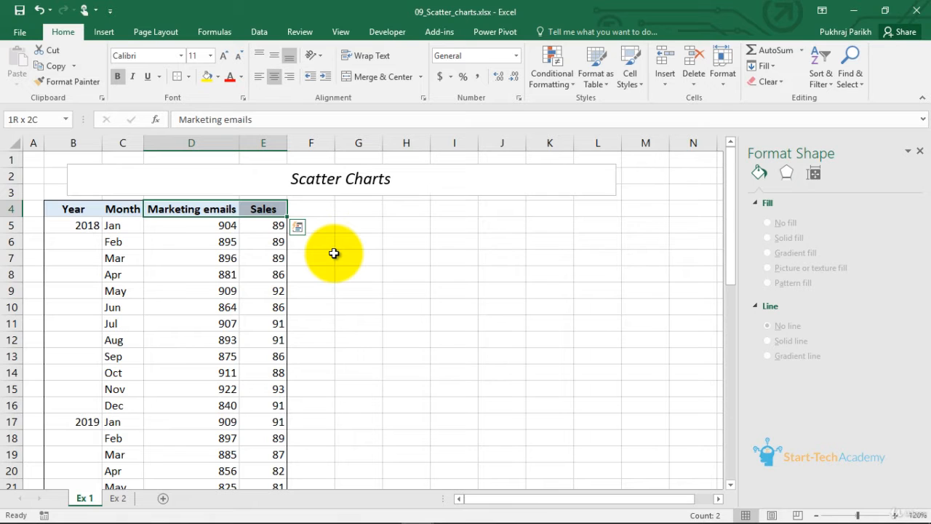
key(shift+Down)
key(shift+Down)
key(shift+Down)
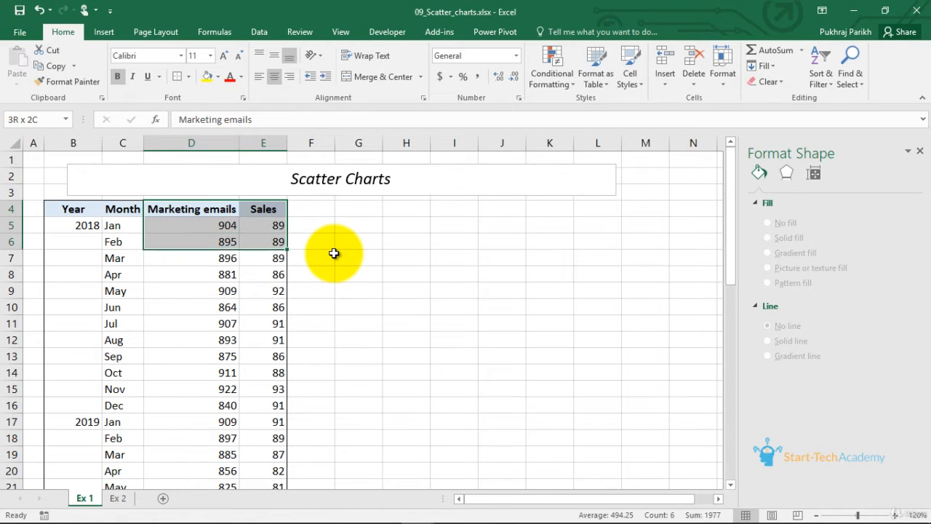
key(ctrl+shift+Down)
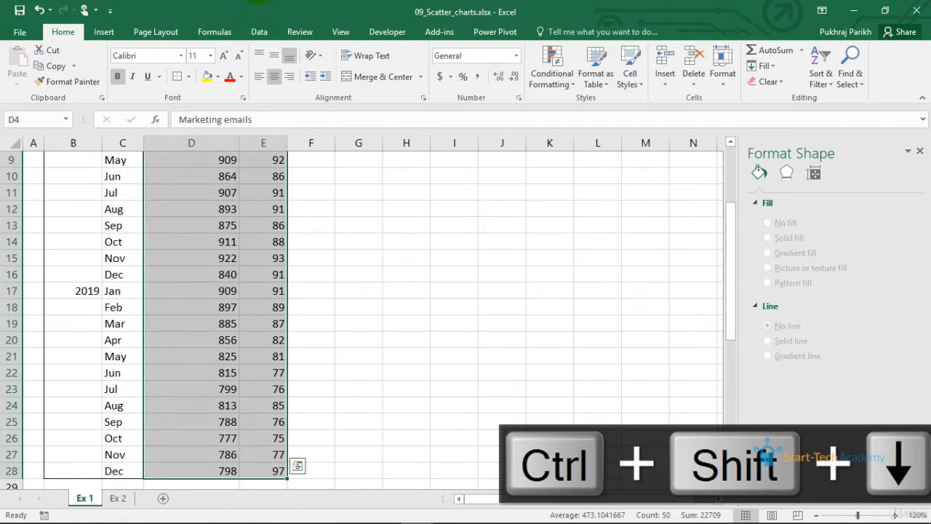
click(104, 32)
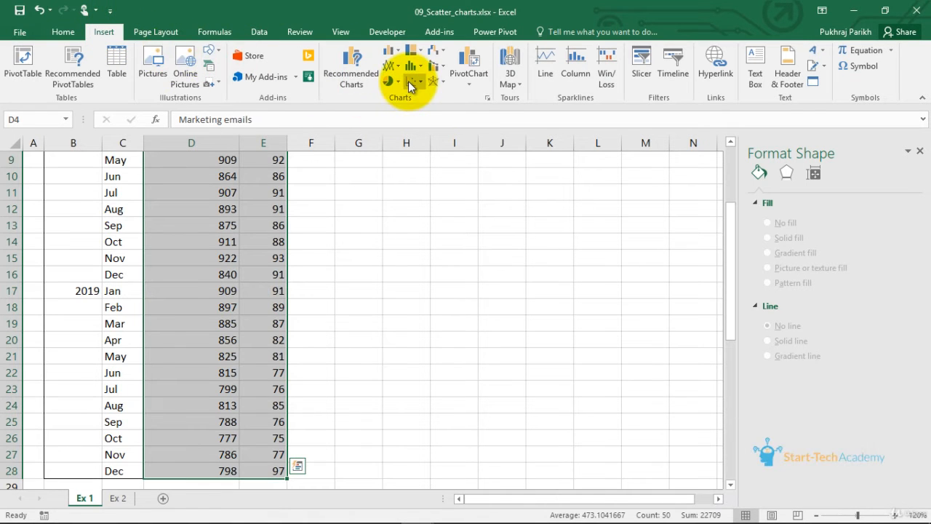
click(366, 84)
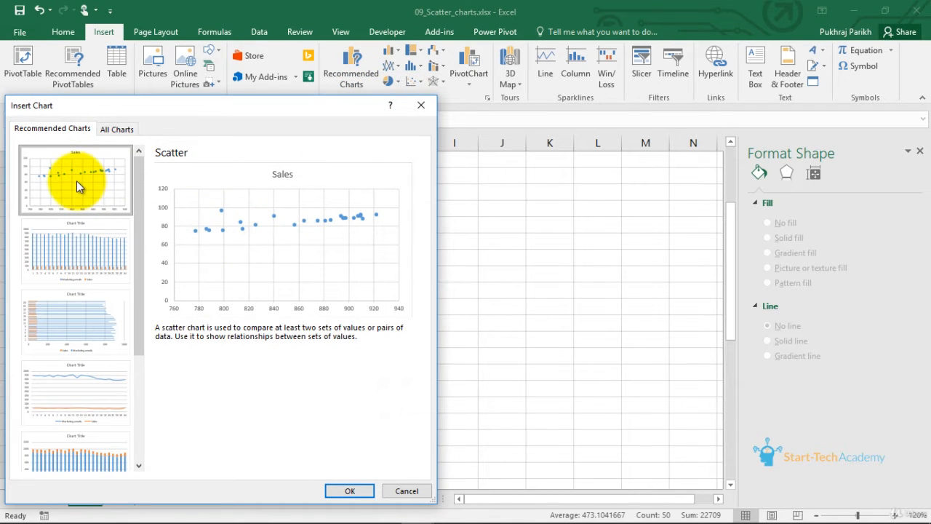
click(348, 481)
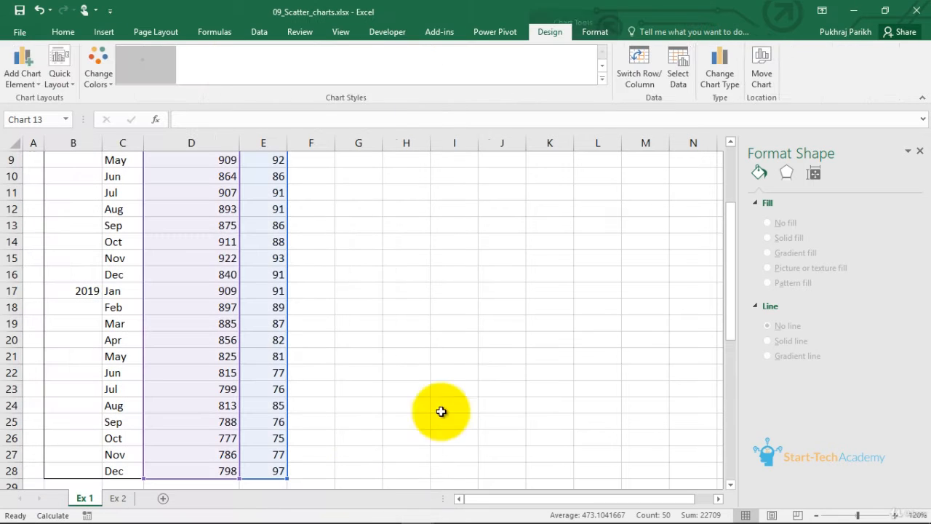
drag(450, 229, 567, 227)
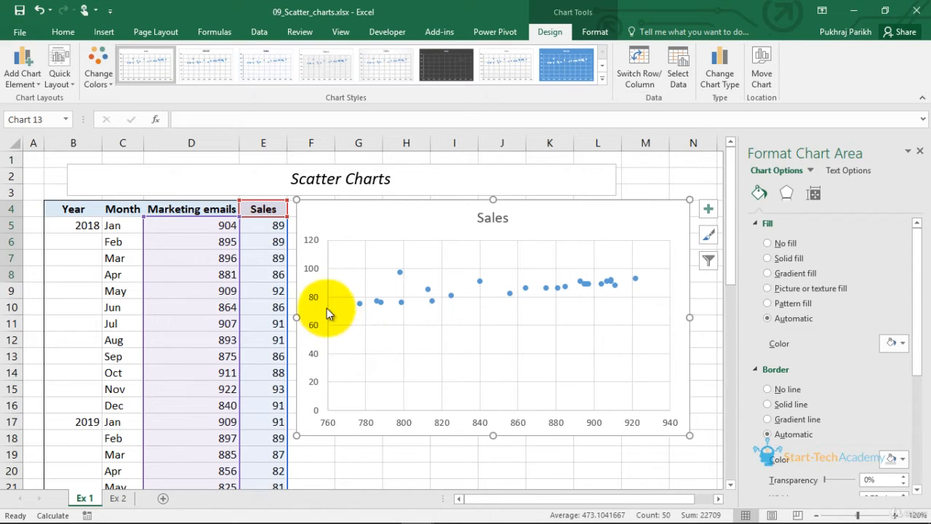
- Set the vertical axis minimum bound to 75
click(315, 328)
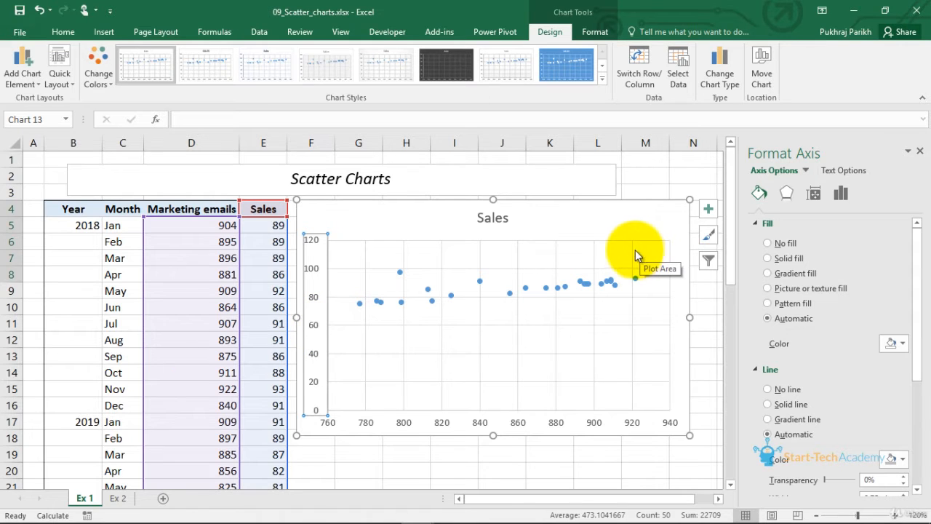
right_click(315, 295)
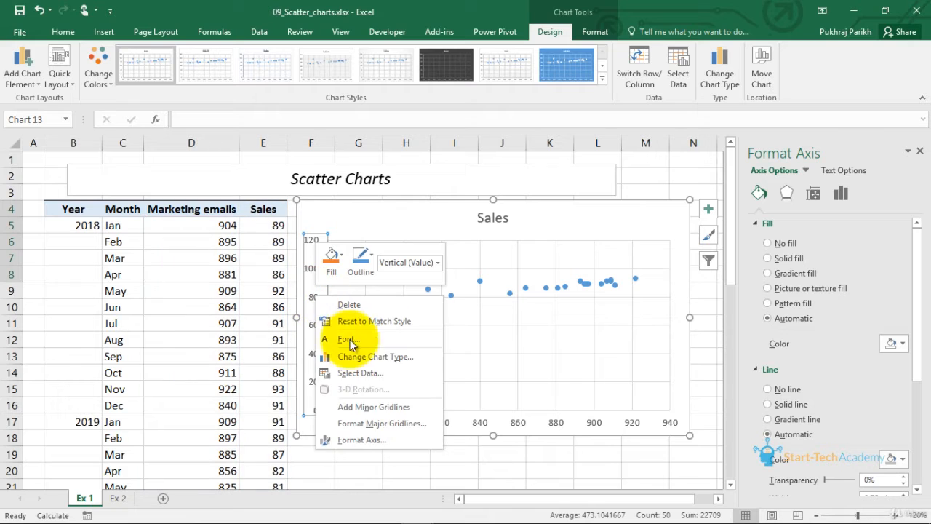
click(366, 442)
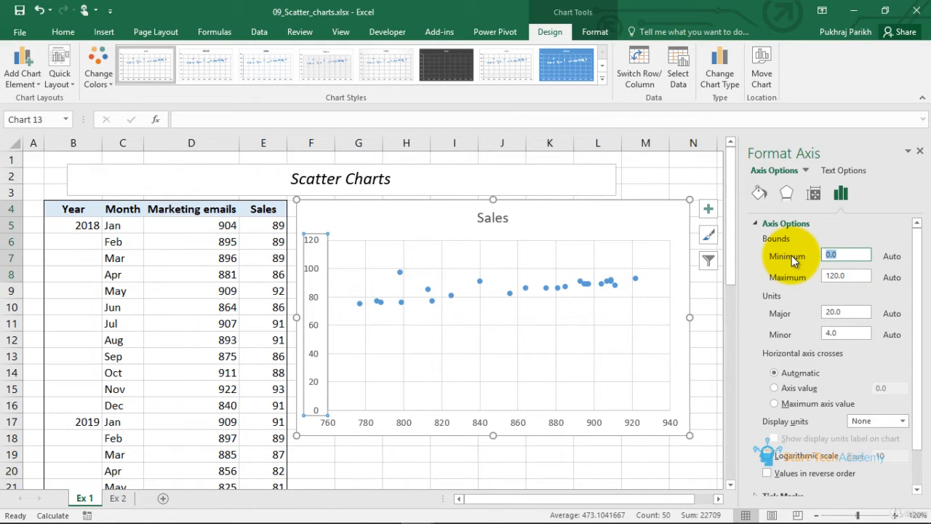
text(75)
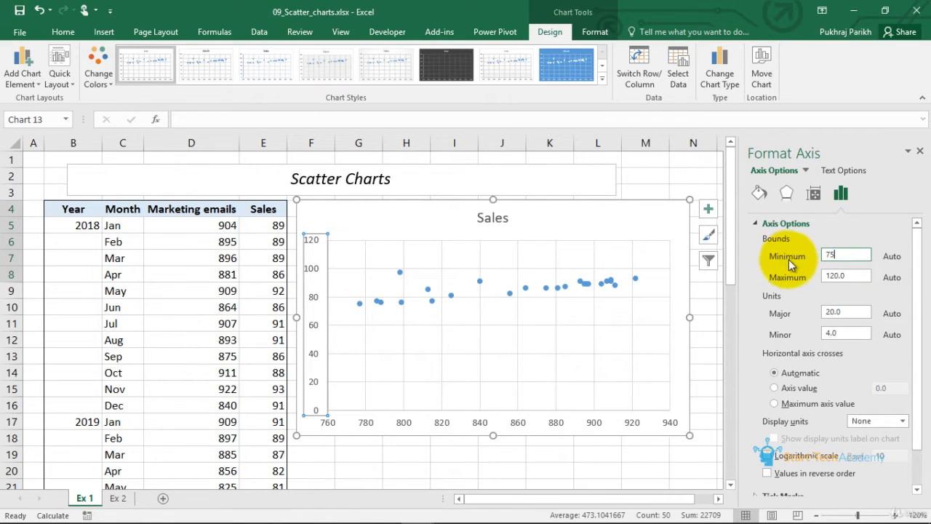
key(Return)
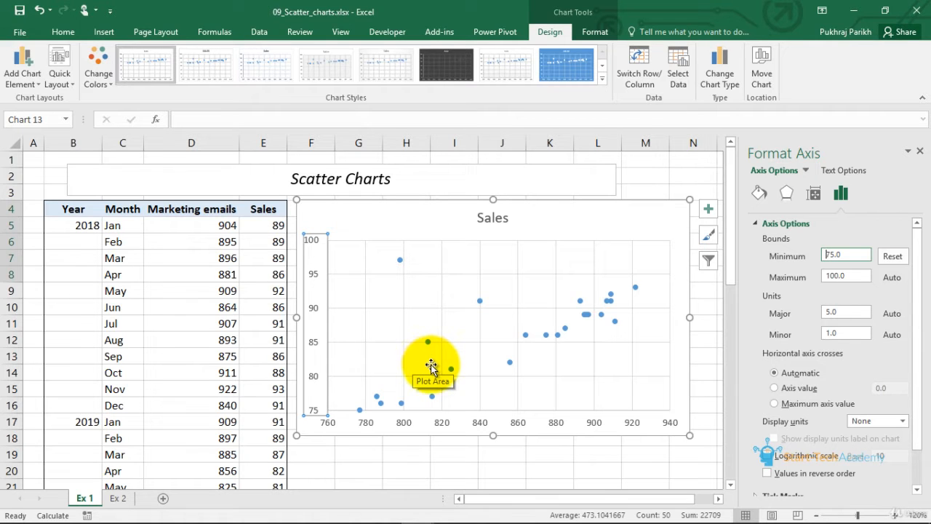
- Change the chart type to Scatter with Smooth Lines and Markers
click(575, 213)
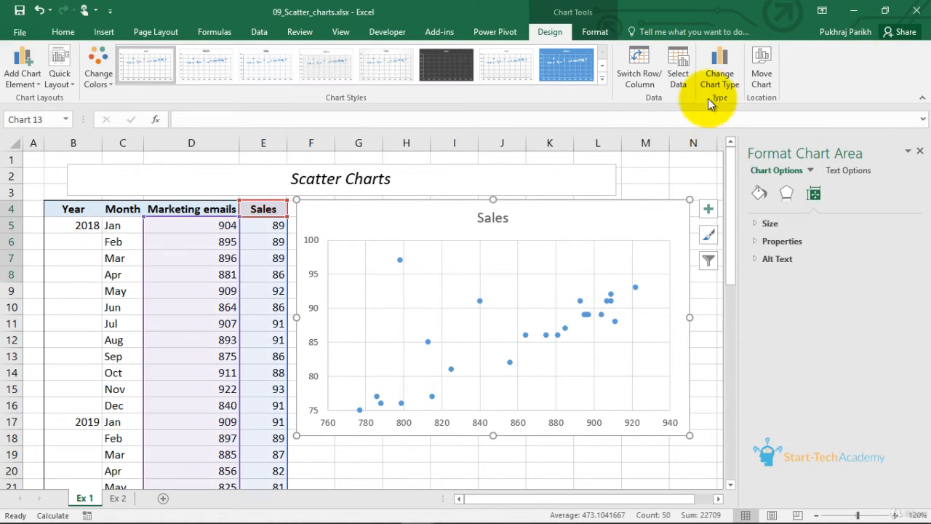
click(722, 67)
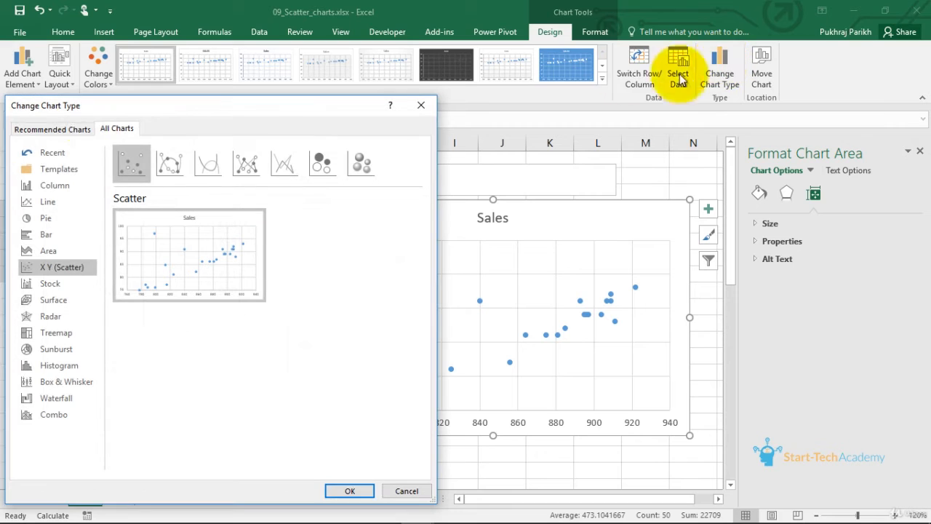
click(162, 164)
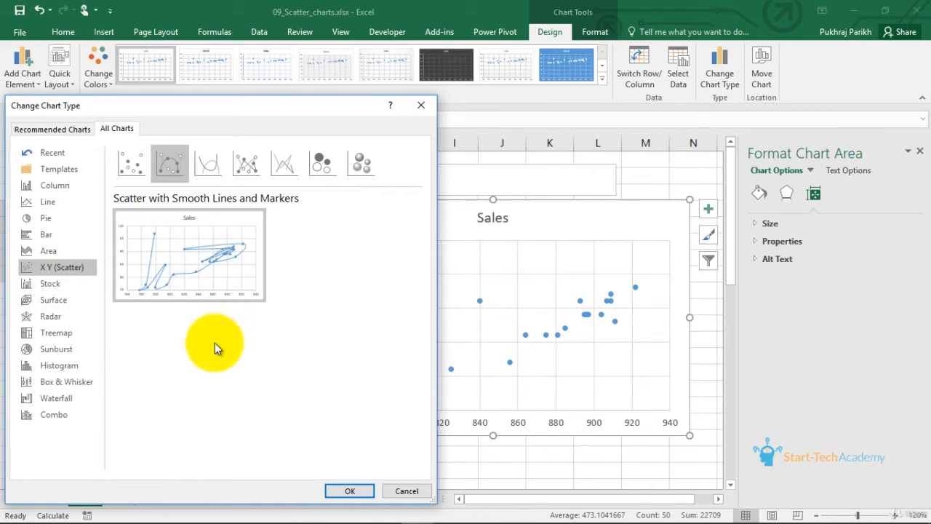
click(349, 490)
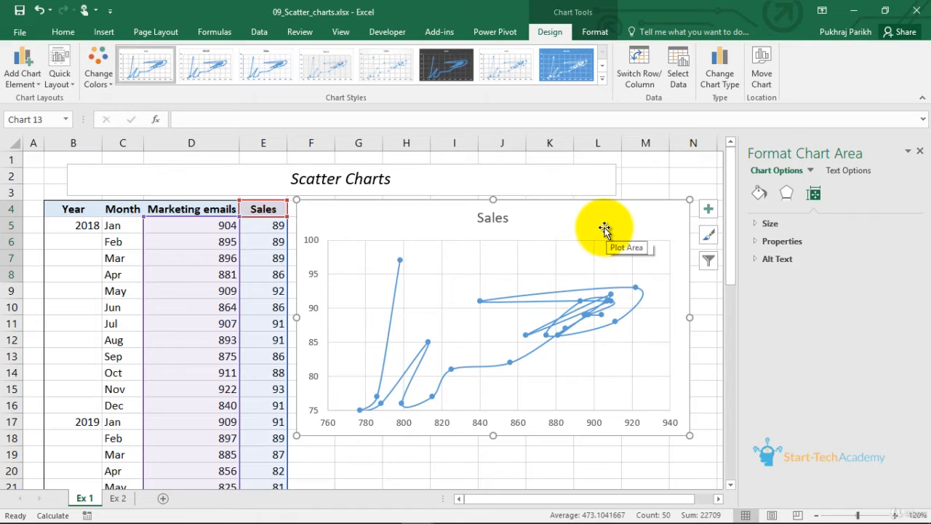
- Change the chart type to Scatter with Straight Lines and Markers
click(720, 69)
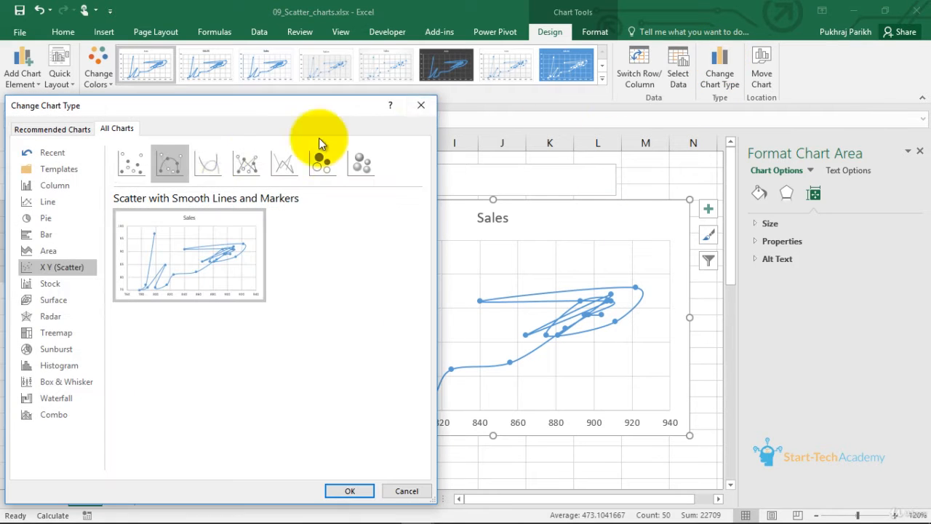
click(197, 157)
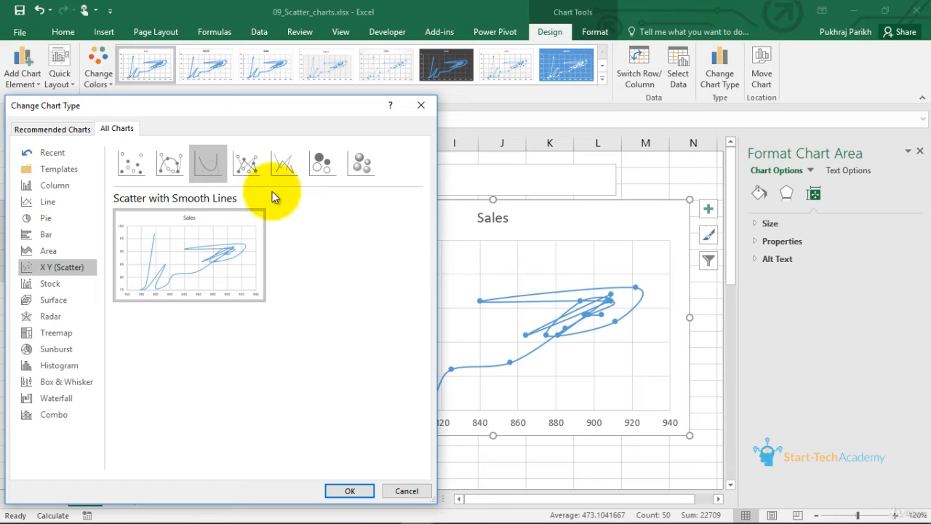
mouse_move(218, 263)
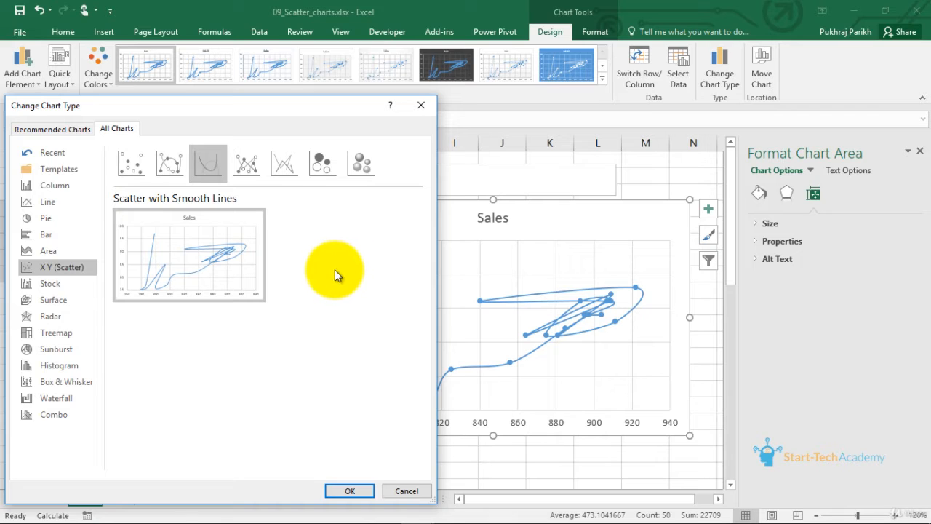
click(261, 163)
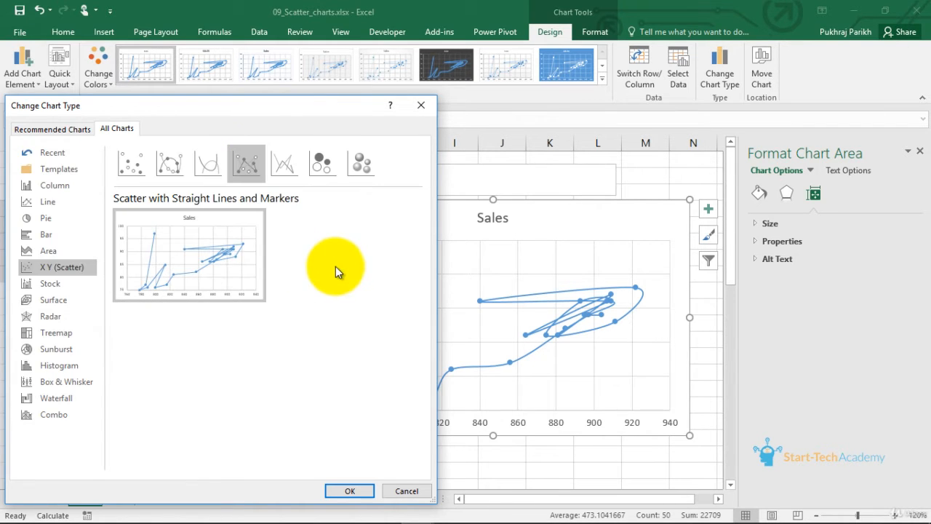
click(353, 492)
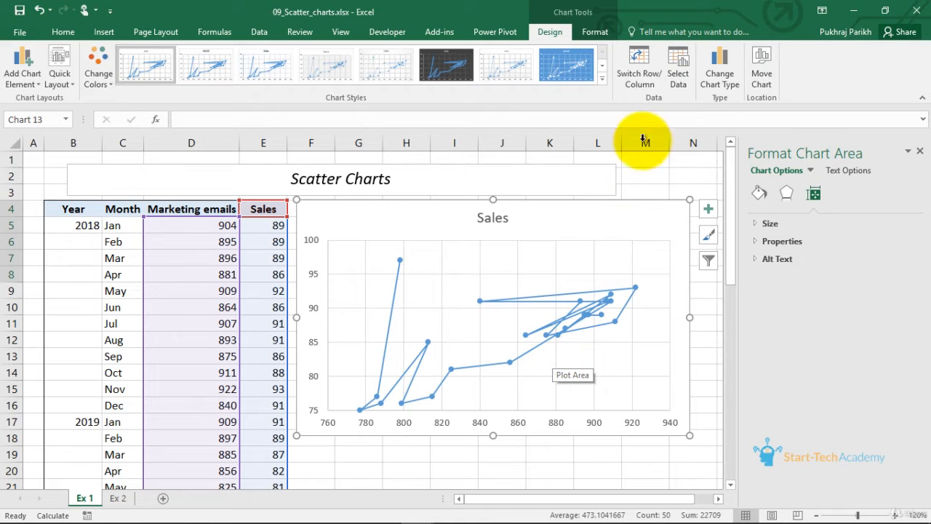
- Change the chart type back to plain Scatter with markers only
click(719, 69)
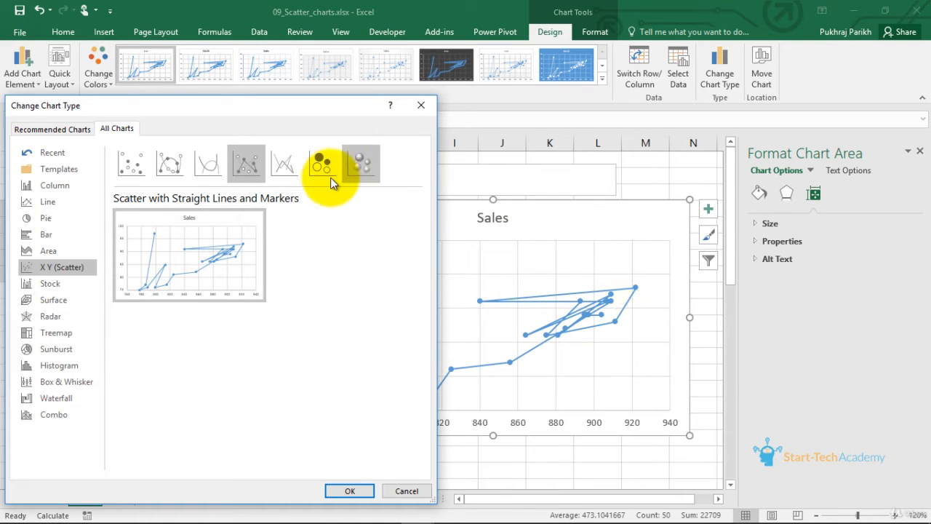
click(289, 178)
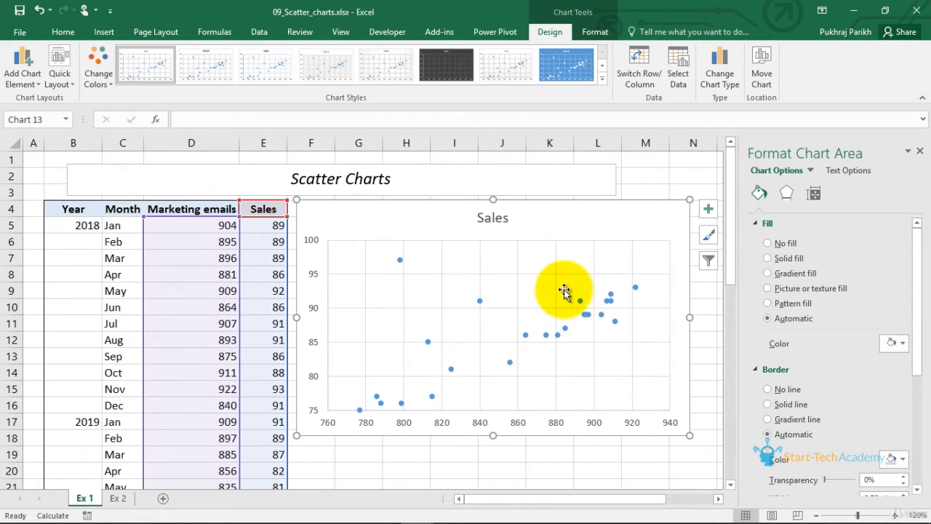
- Add a Linear trendline to the scatter chart
click(708, 211)
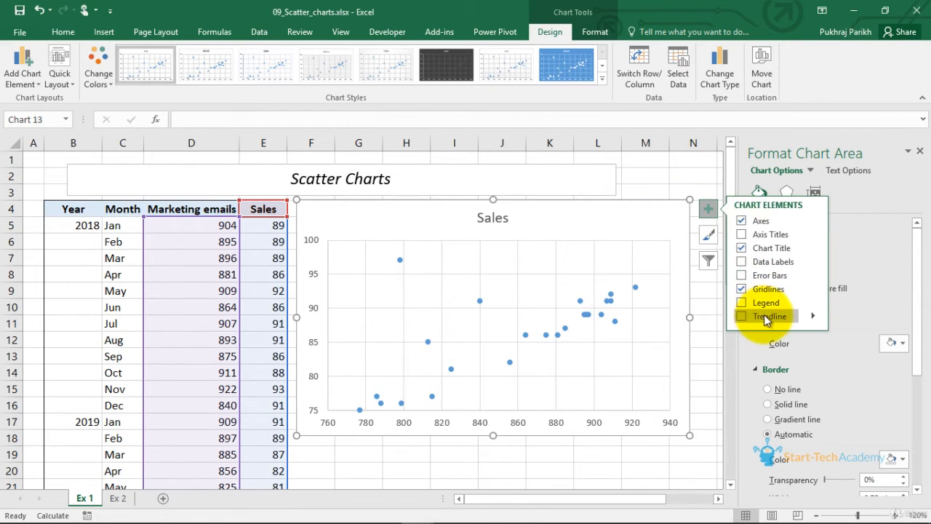
click(813, 316)
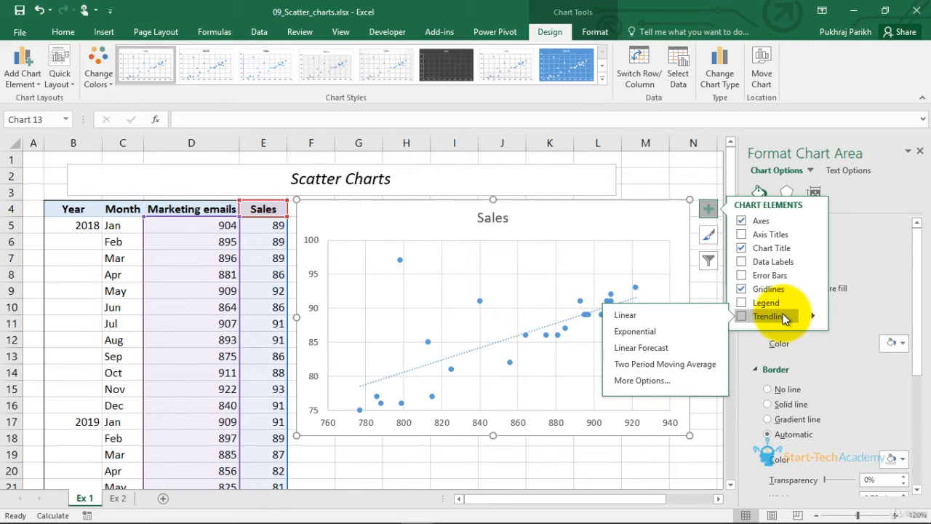
click(664, 322)
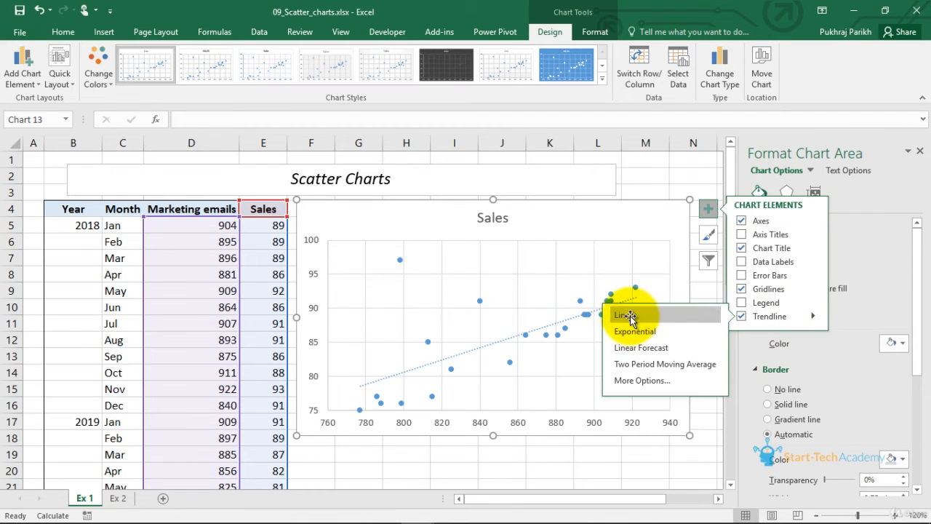
click(645, 441)
- Open the trendline's format options and try Logarithmic, Polynomial, Exponential and Linear types, ending with Logarithmic
click(574, 319)
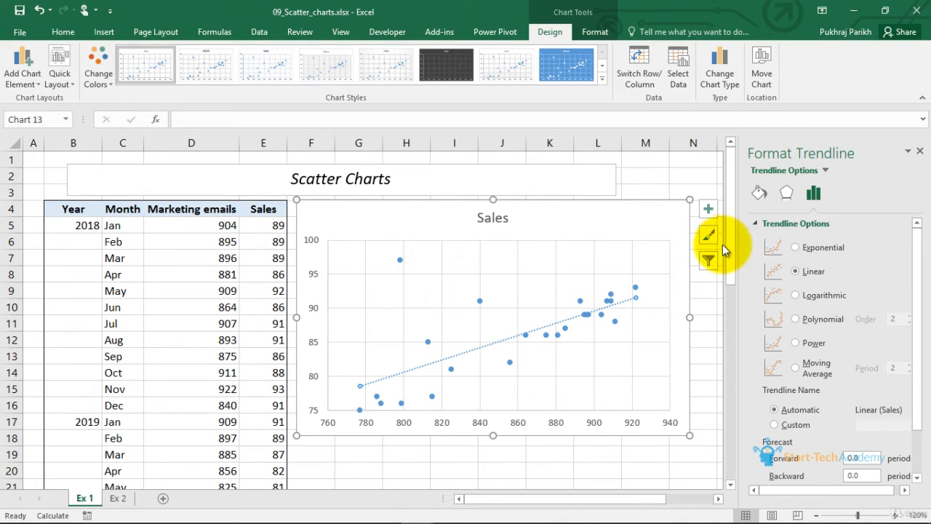
click(795, 295)
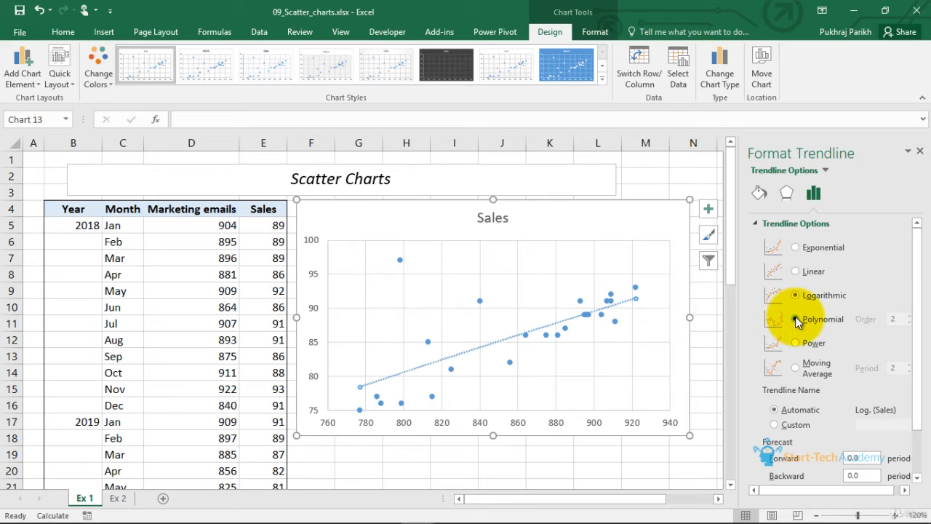
click(795, 320)
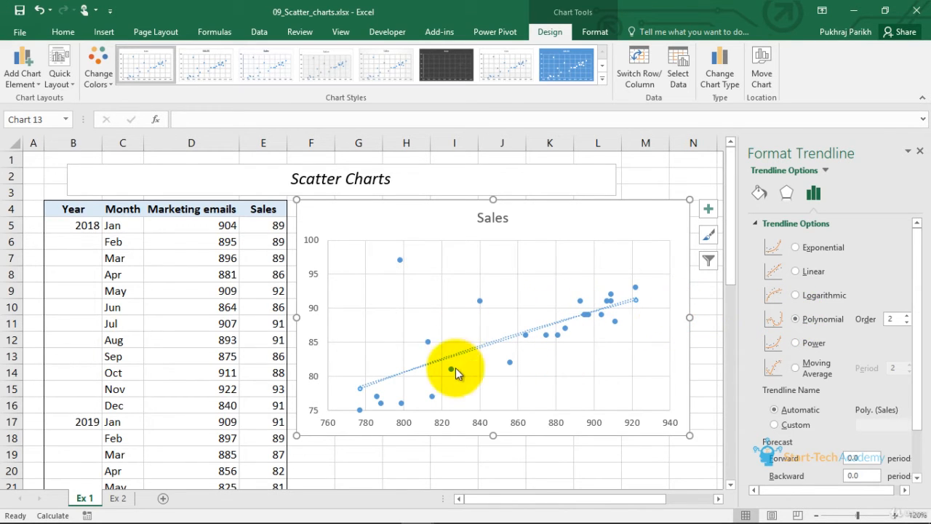
click(795, 245)
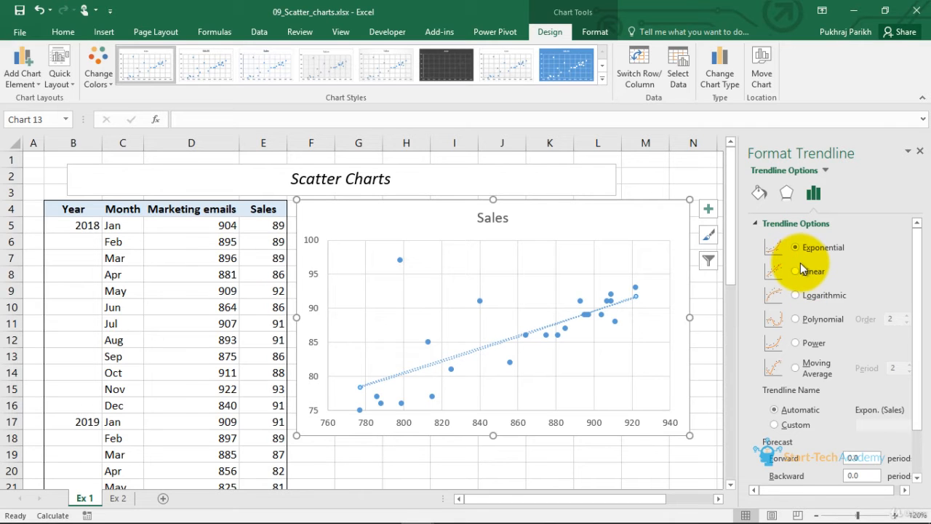
click(807, 266)
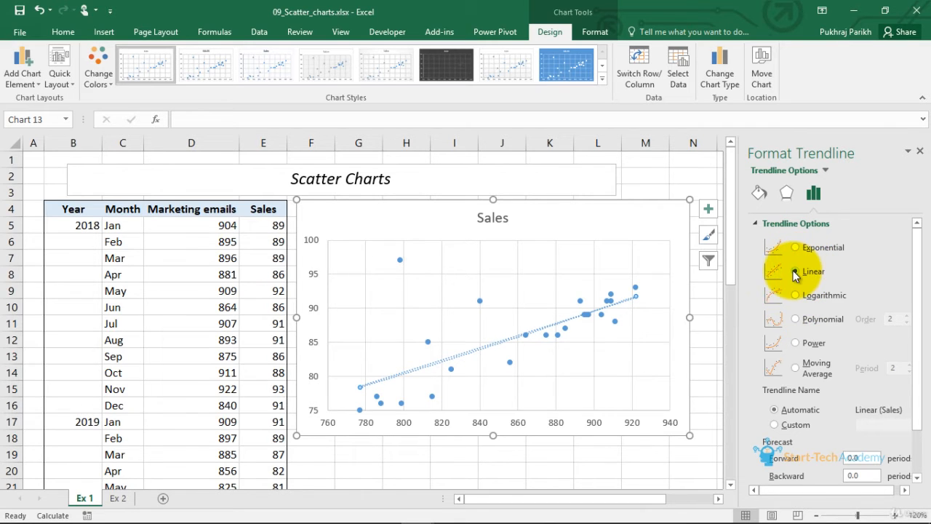
click(791, 295)
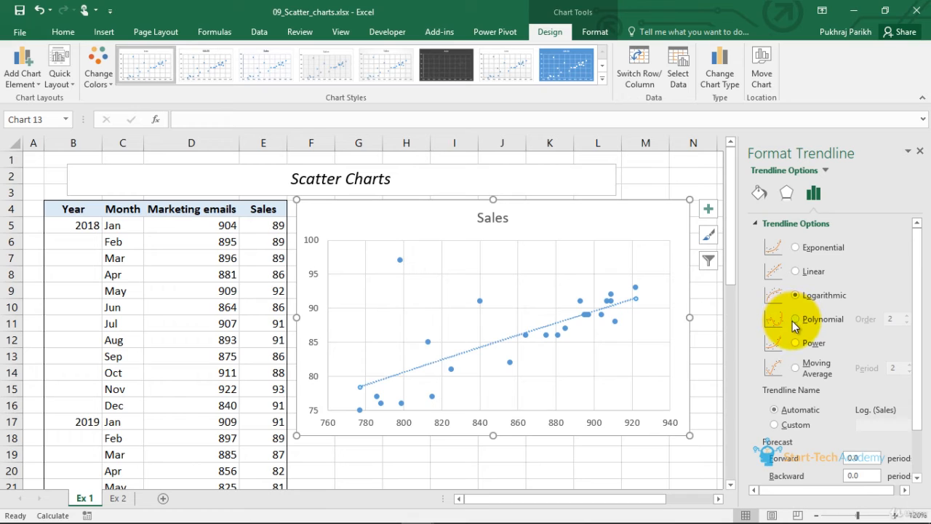
- Try the Polynomial and Power trendline types, ending with Linear
click(795, 321)
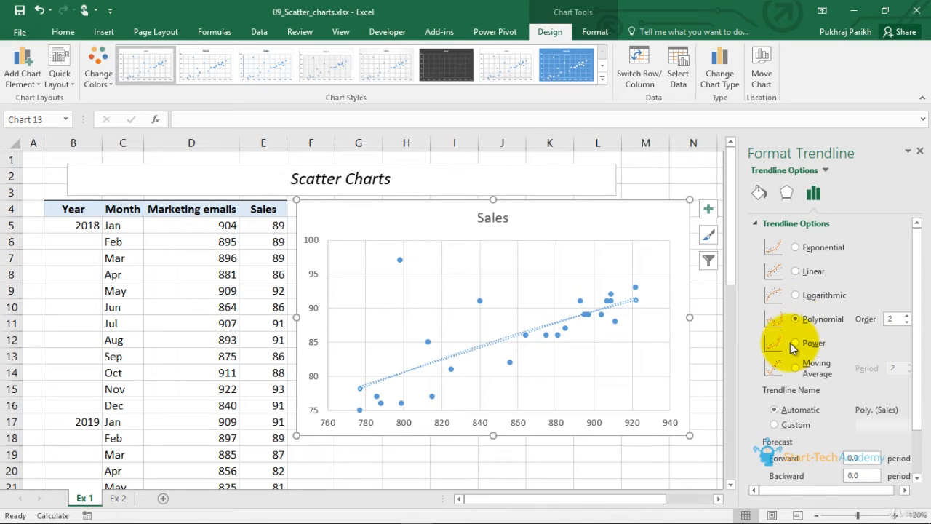
click(796, 344)
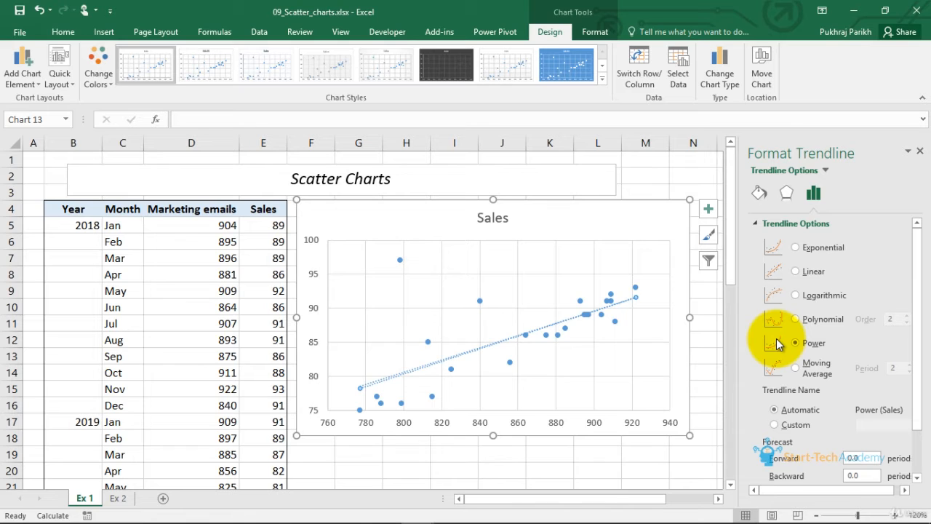
click(797, 271)
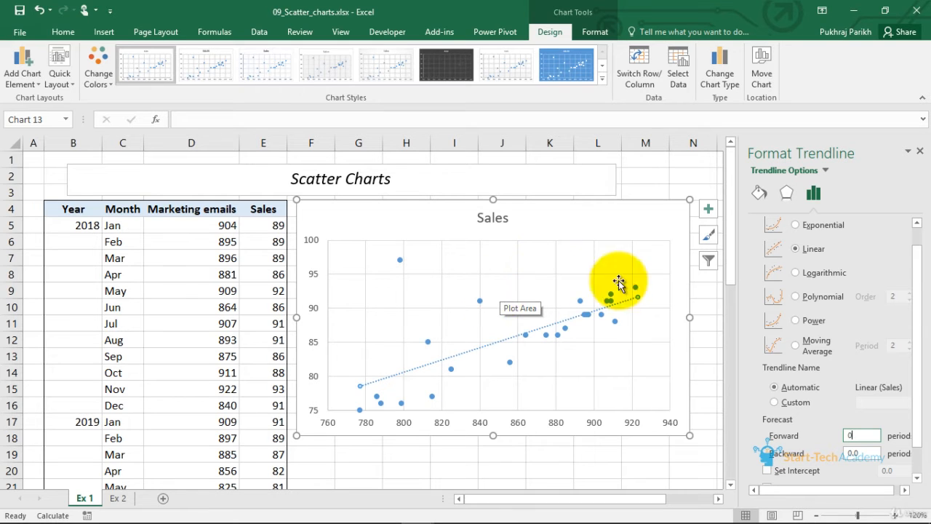
- Display the trendline equation on the chart and move its label up beside the chart title
scroll(855, 304, down, 1)
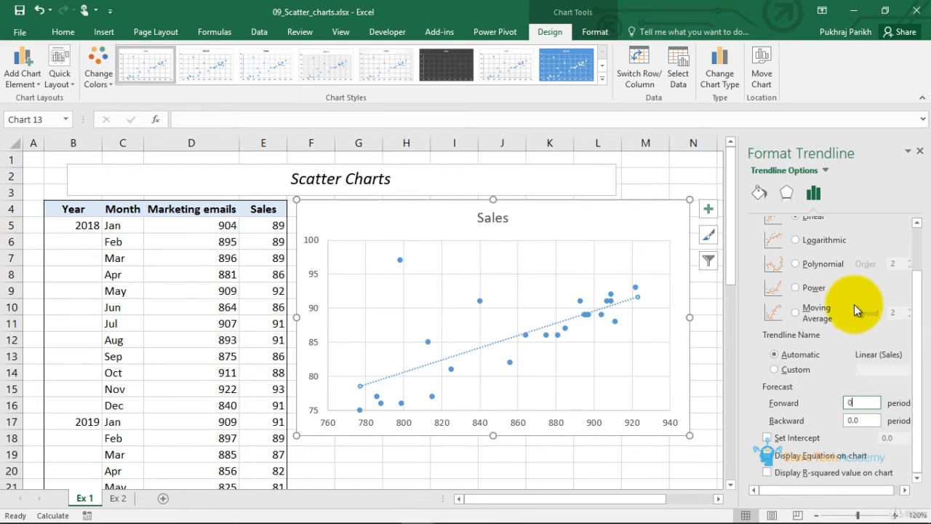
click(769, 456)
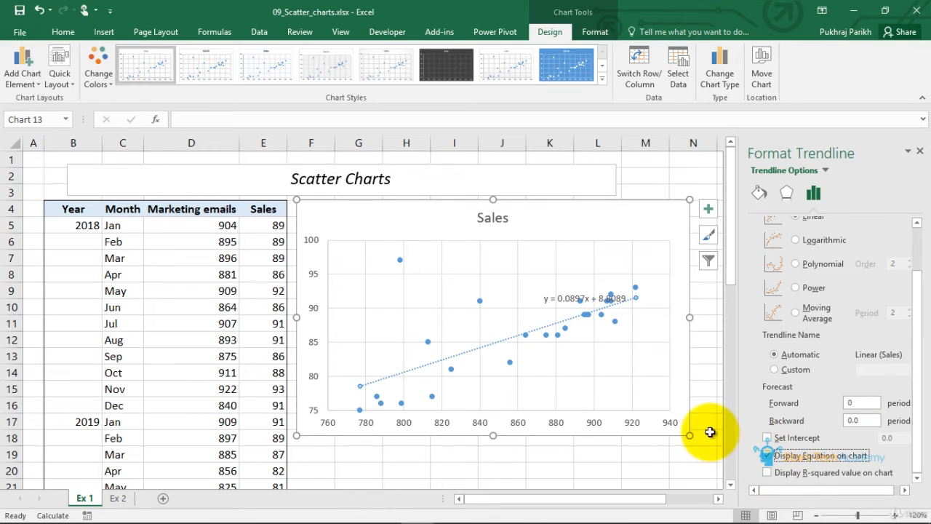
click(566, 296)
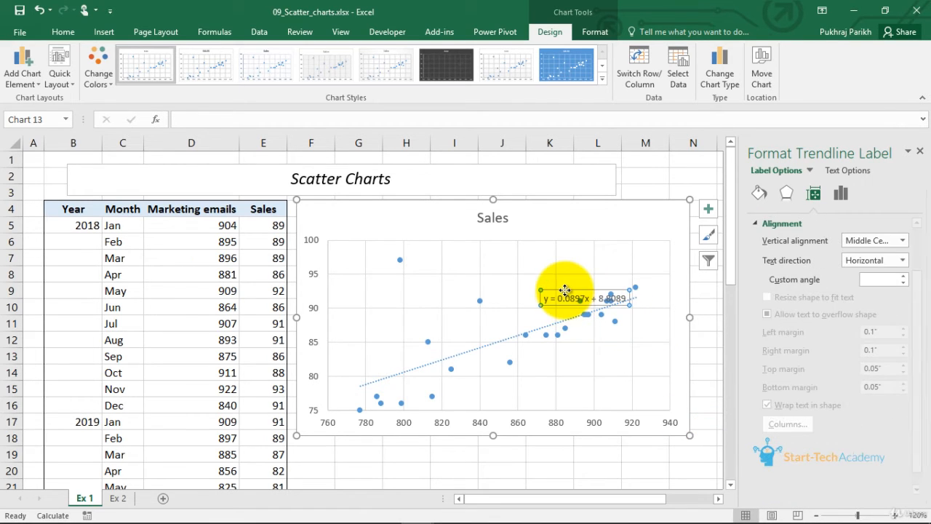
drag(566, 290, 558, 221)
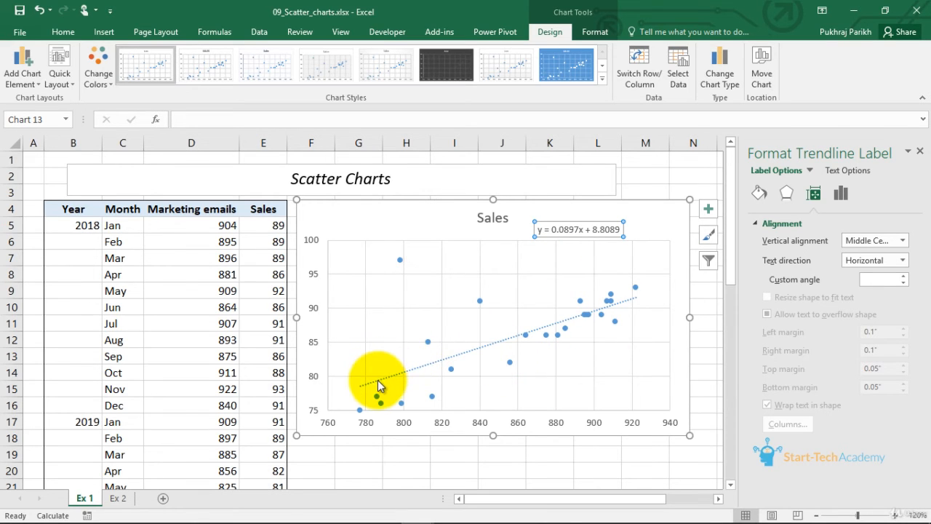
- Select the trendline again and enable Set Intercept at 0.0
click(707, 211)
click(707, 211)
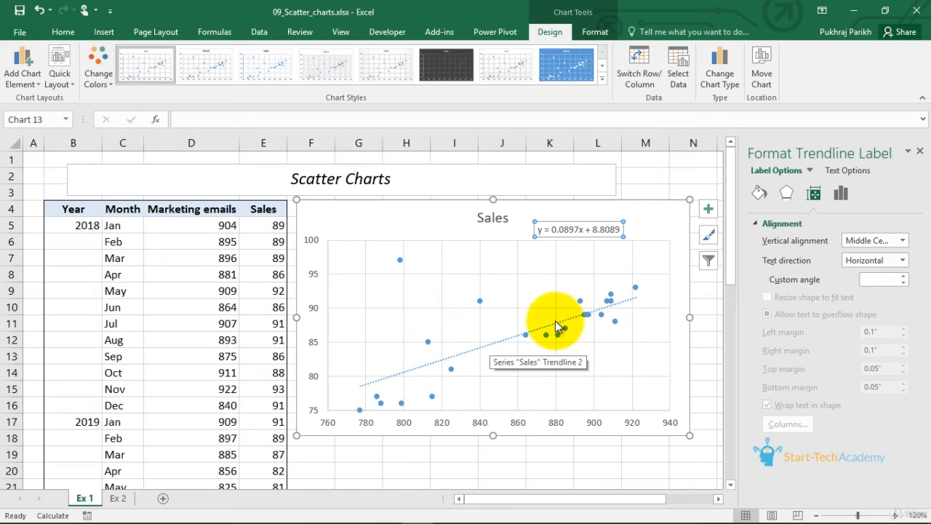
click(509, 347)
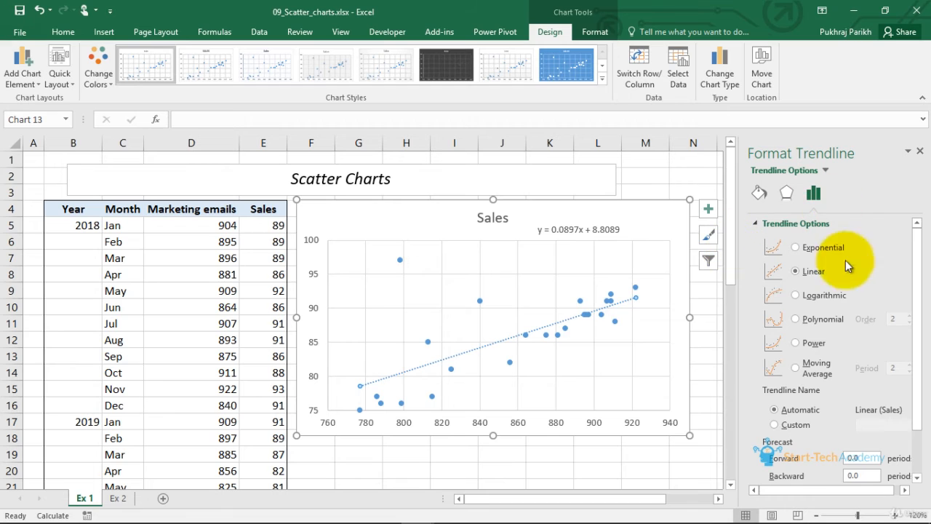
scroll(858, 388, down, 2)
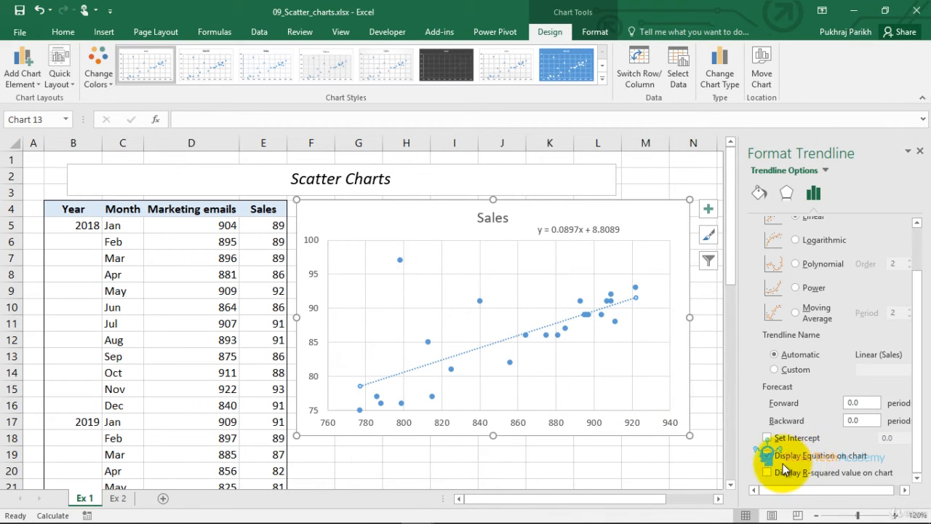
click(767, 437)
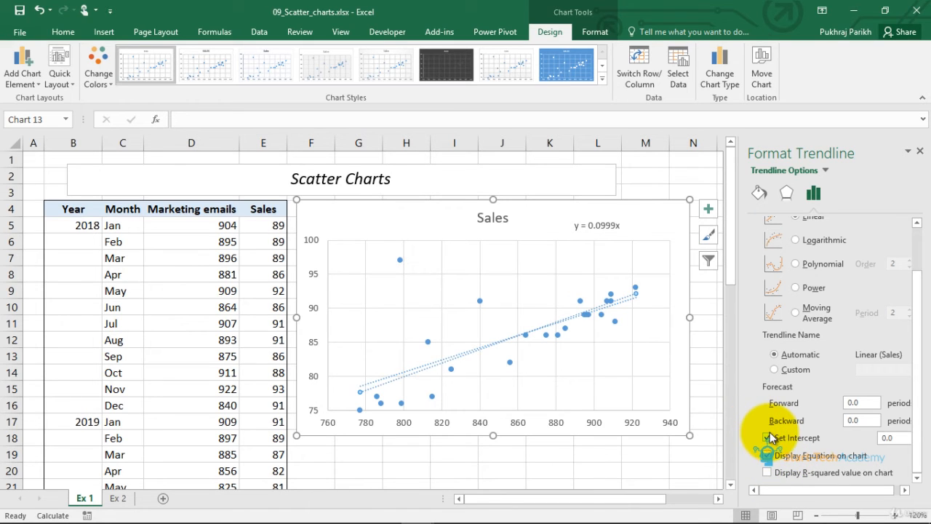
- Briefly show the R-squared value, then clear the Set Intercept, R-squared and equation options
click(767, 472)
click(768, 437)
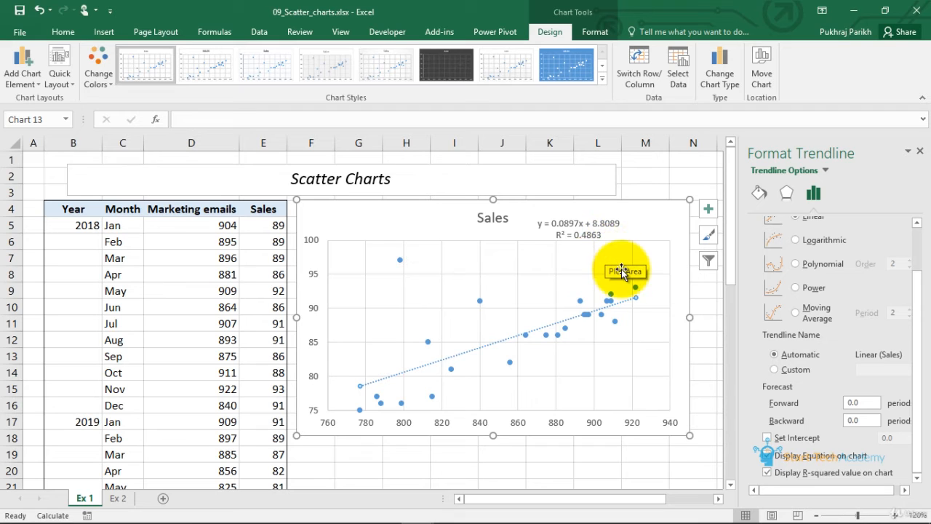
click(776, 472)
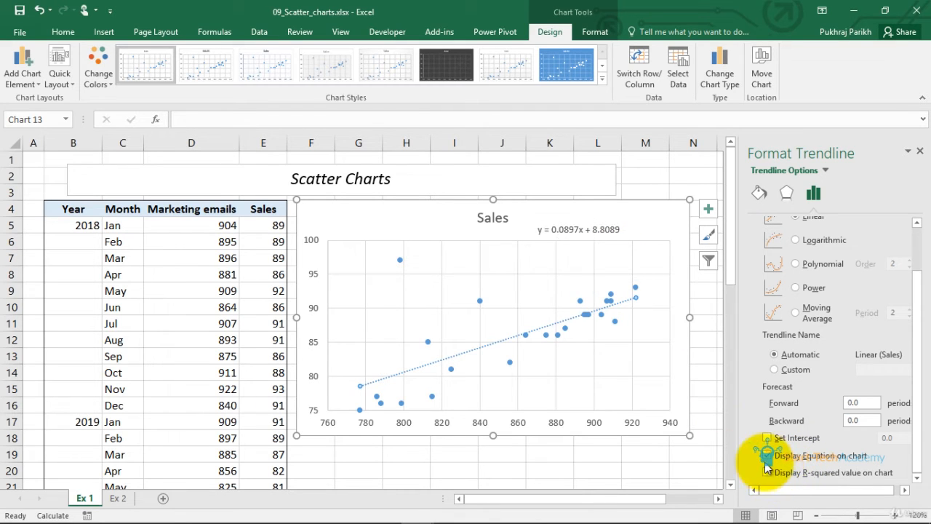
click(770, 456)
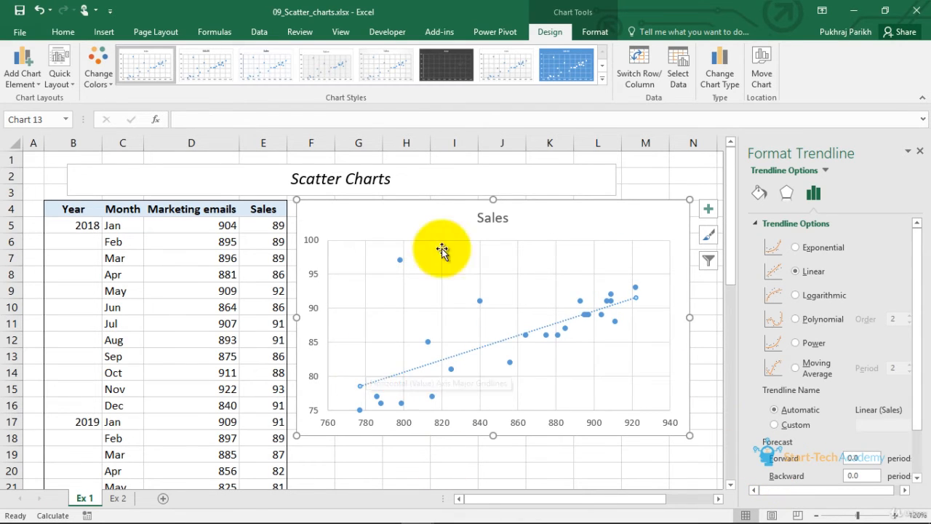
- Switch to the Ex 2 sheet and examine the participant weight-loss table and its bubble chart
click(717, 73)
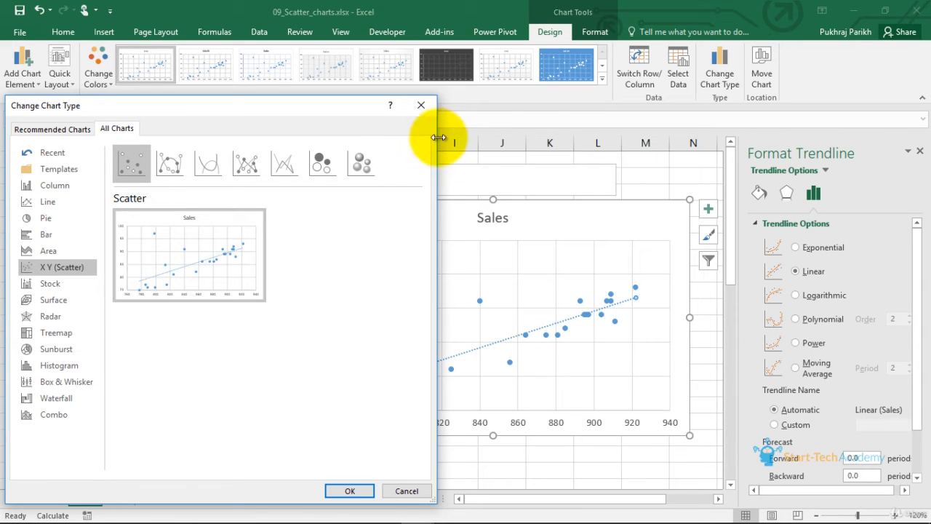
click(428, 110)
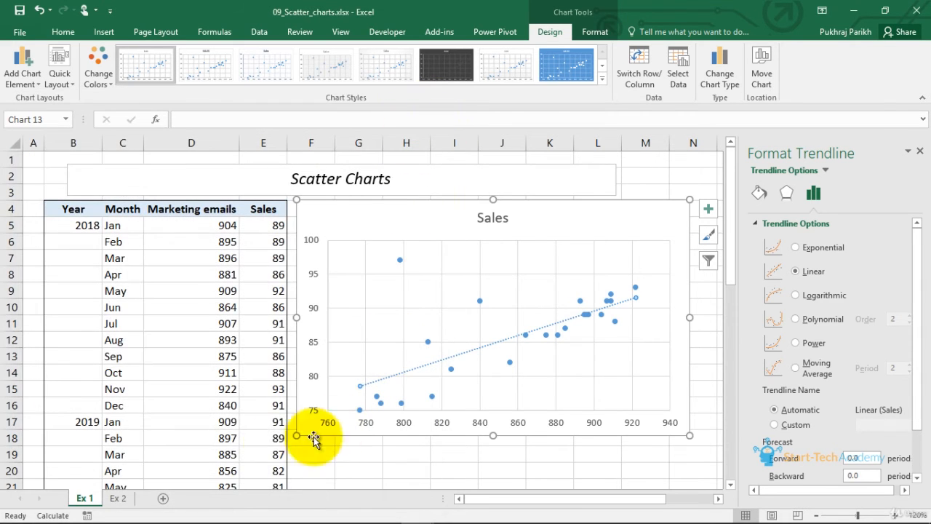
click(118, 498)
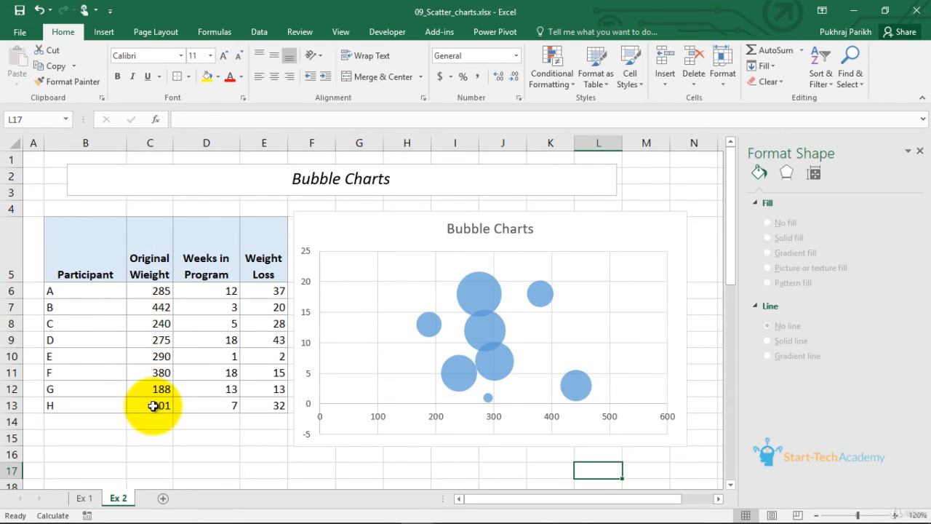
click(214, 293)
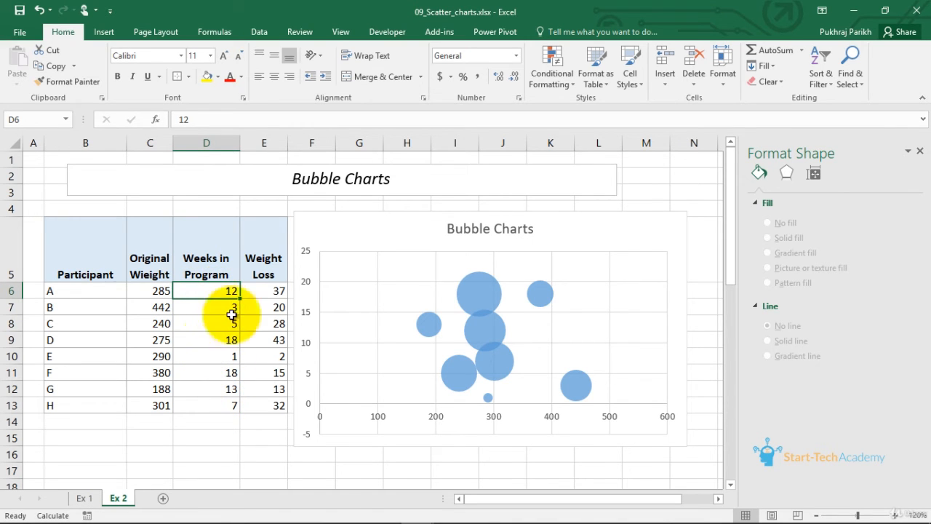
click(263, 293)
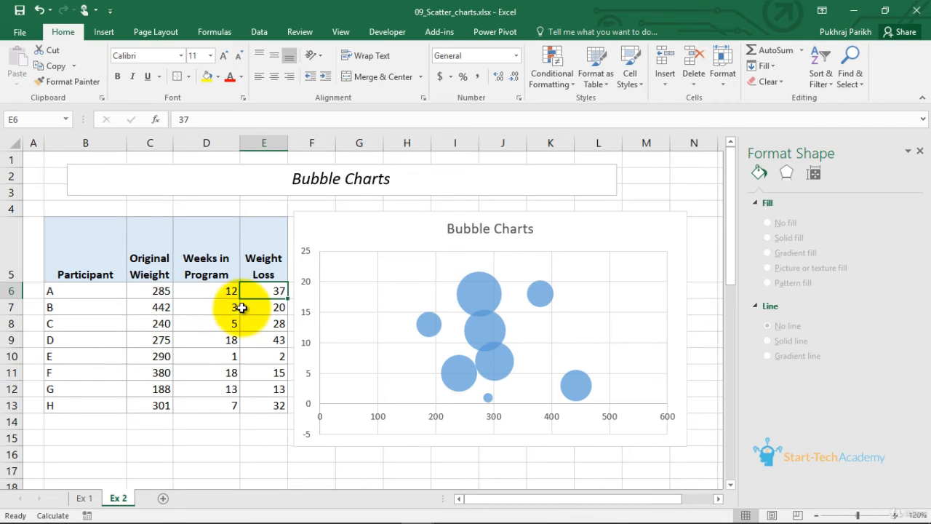
click(167, 293)
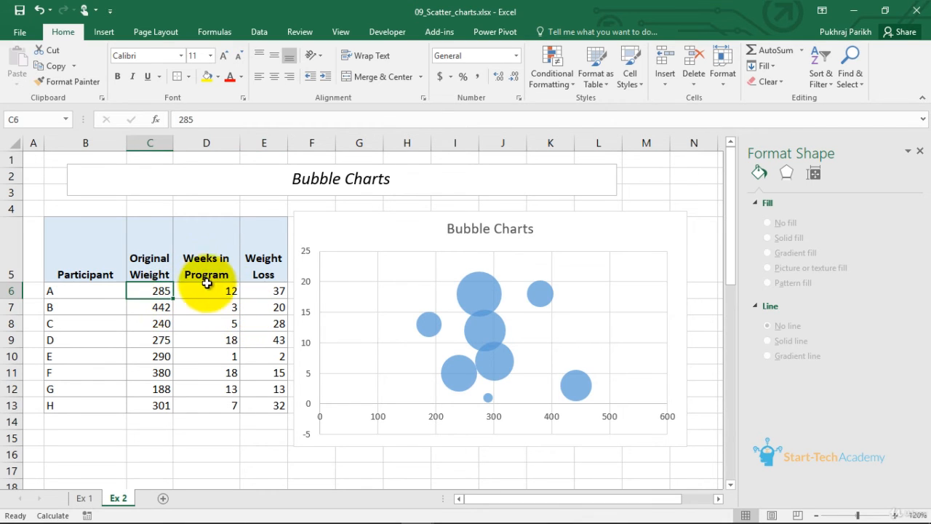
click(209, 286)
click(267, 291)
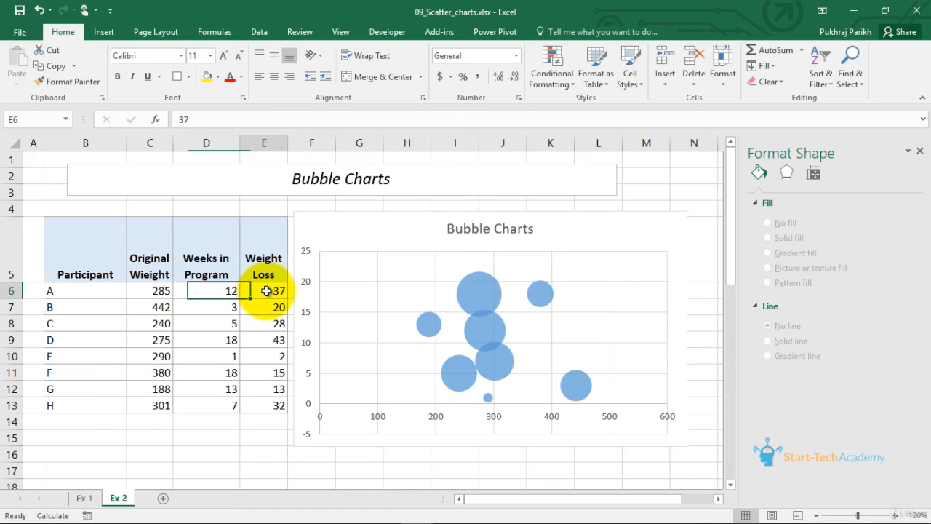
click(264, 398)
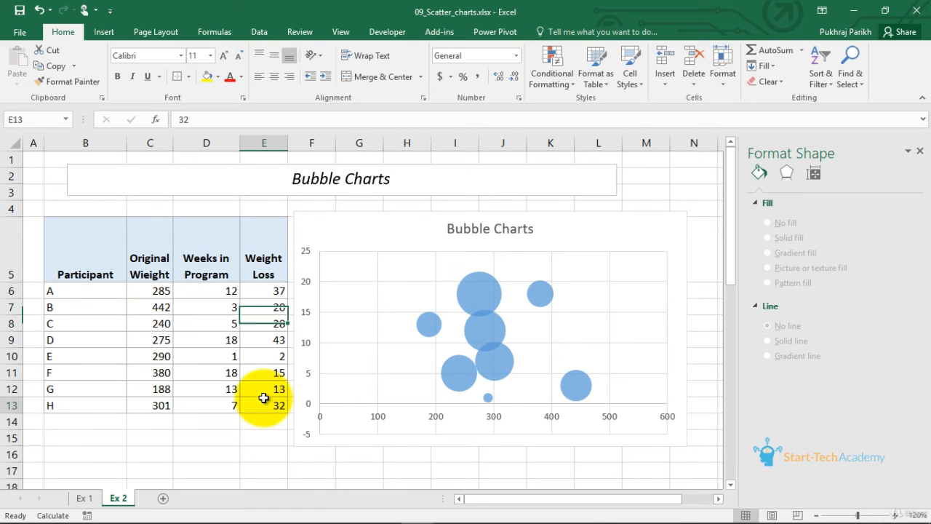
click(256, 291)
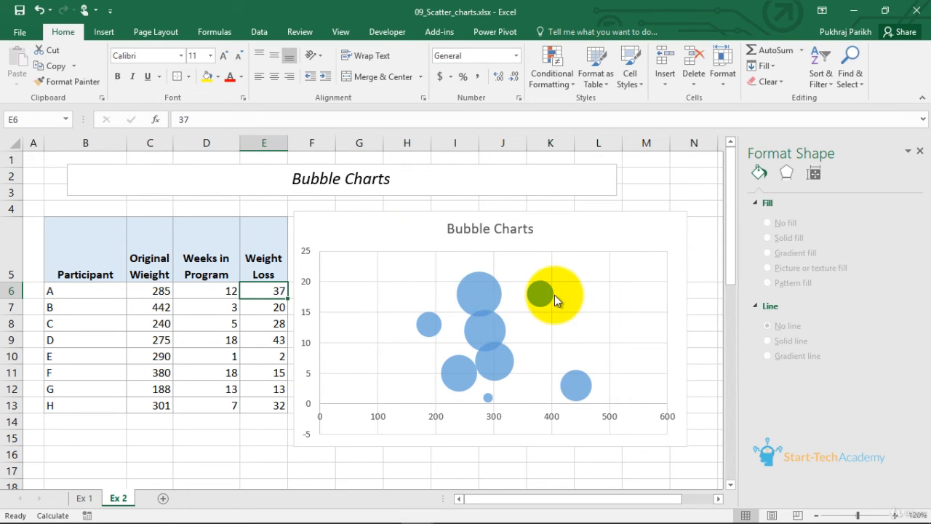
mouse_move(554, 294)
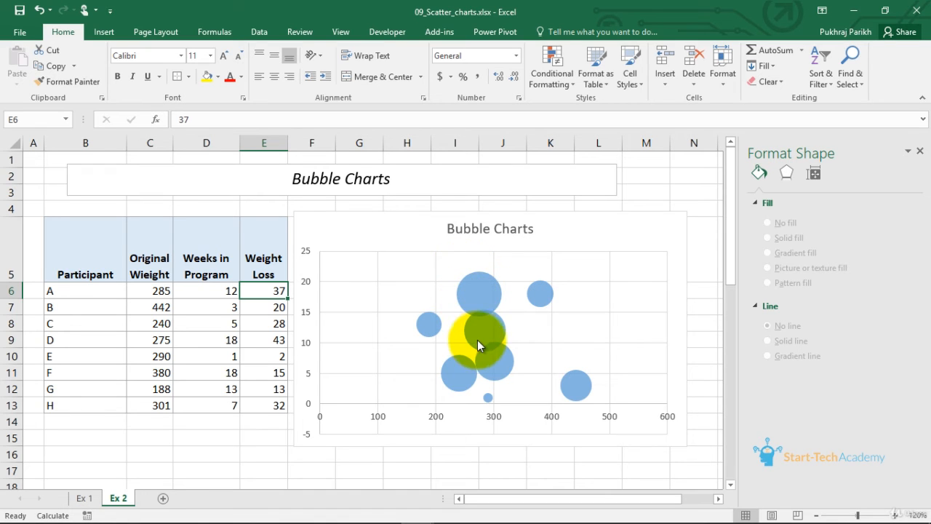
mouse_move(482, 338)
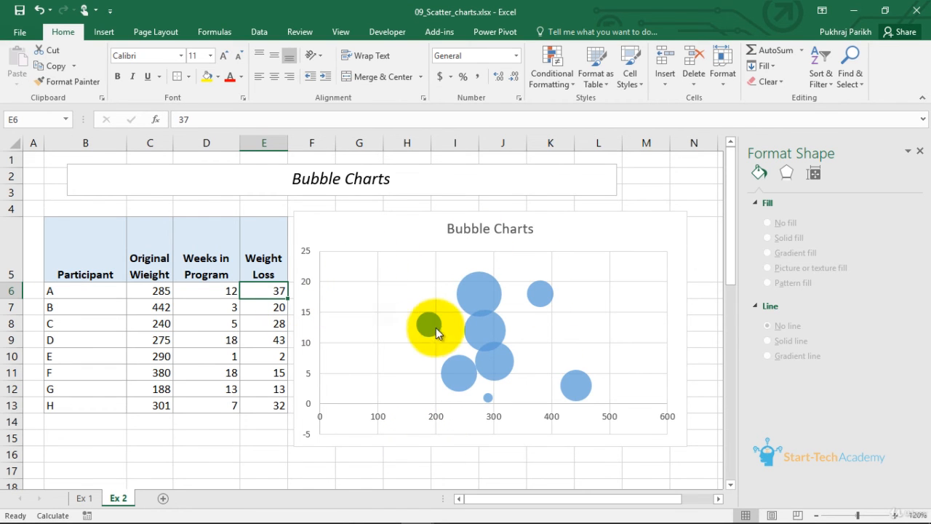
- Delete the existing bubble chart and insert a new Bubble chart from the range C5:E13
click(401, 243)
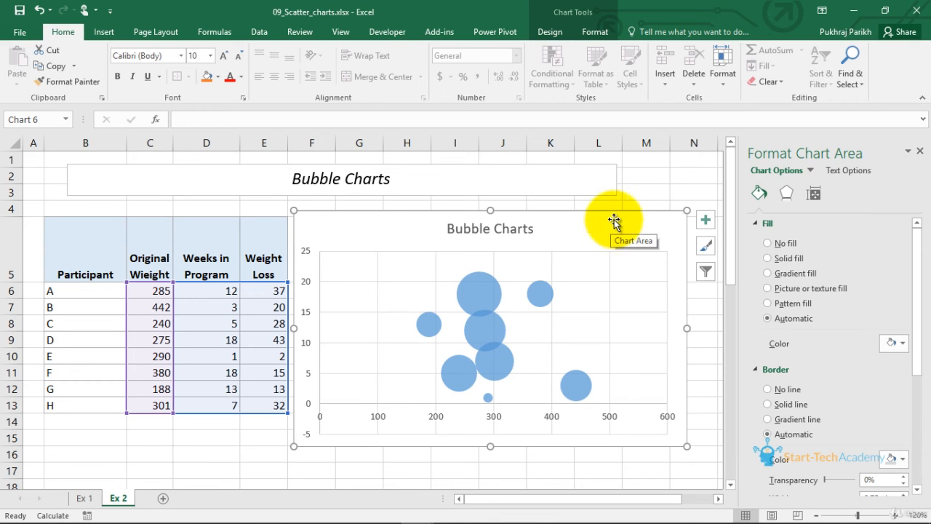
key(Delete)
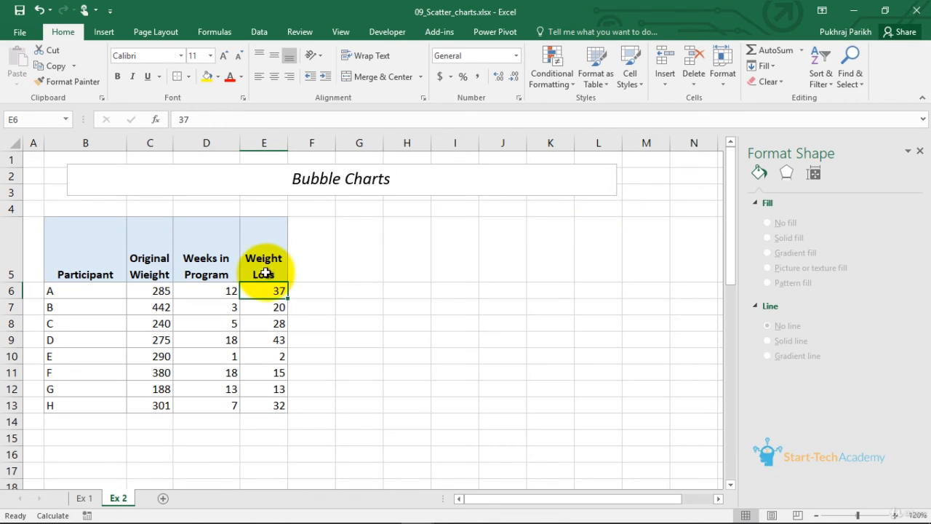
drag(169, 261, 256, 405)
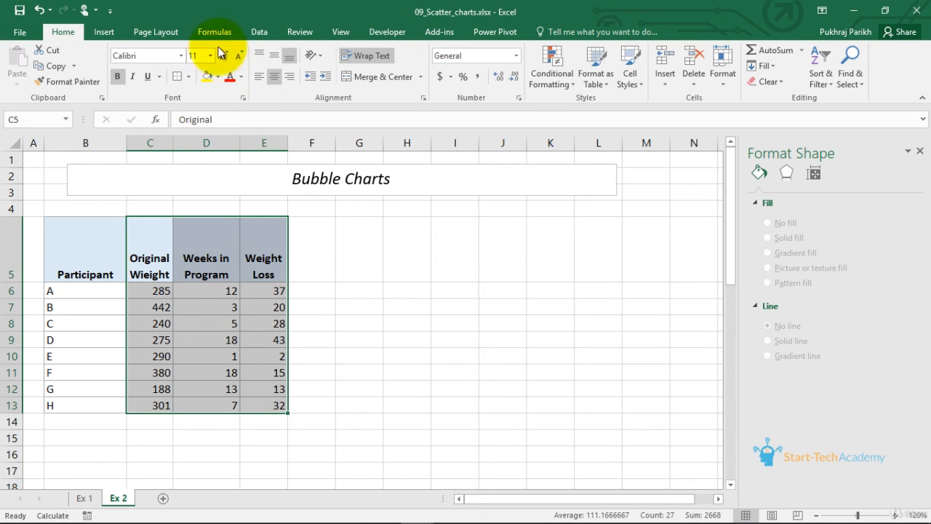
click(103, 33)
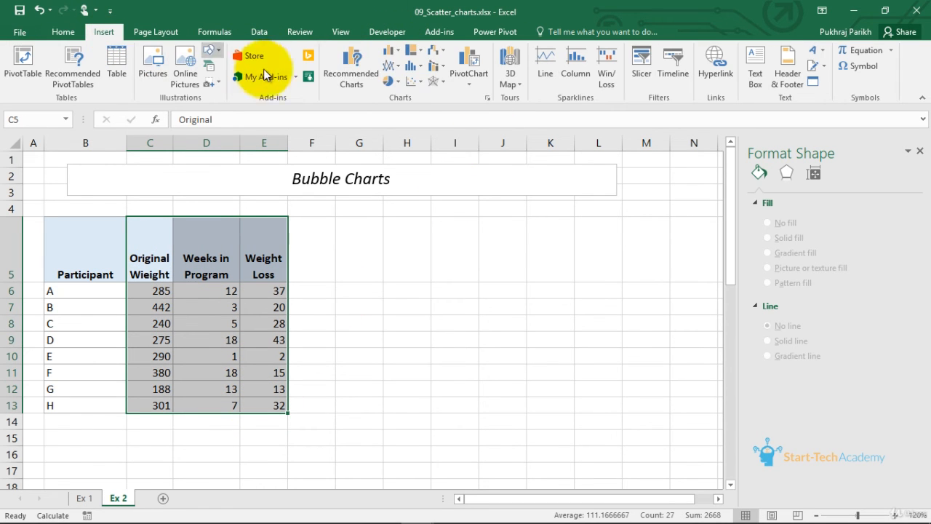
click(411, 81)
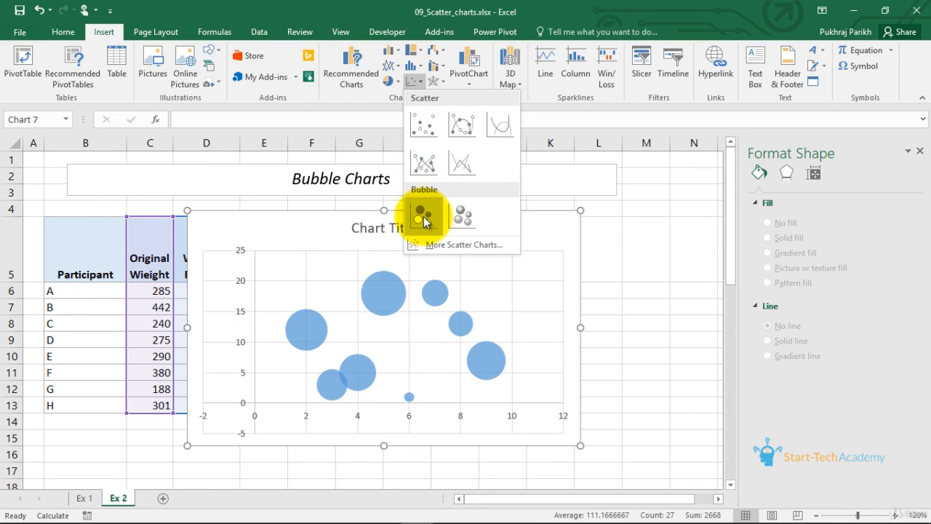
click(423, 218)
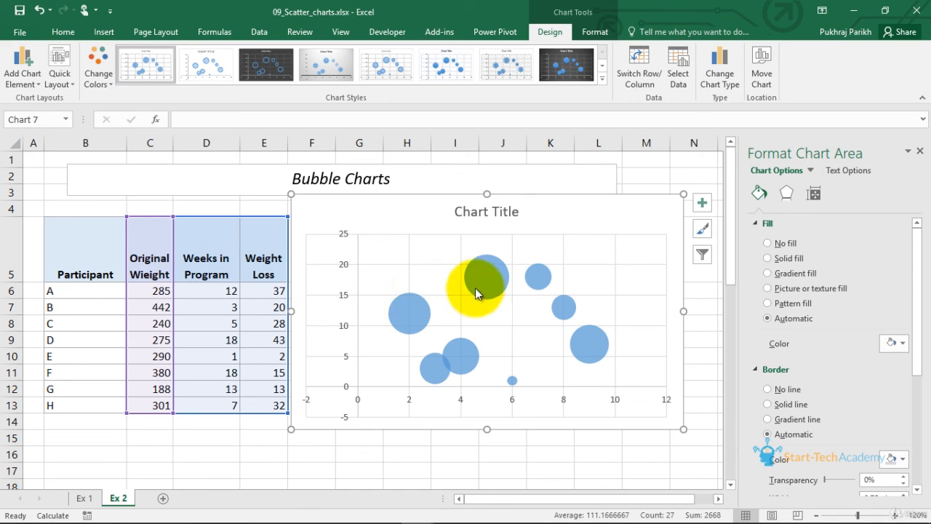
- Edit the bubble series so X values use C6:C13, Y values D6:D13 and bubble sizes E6:E13
click(467, 312)
click(678, 69)
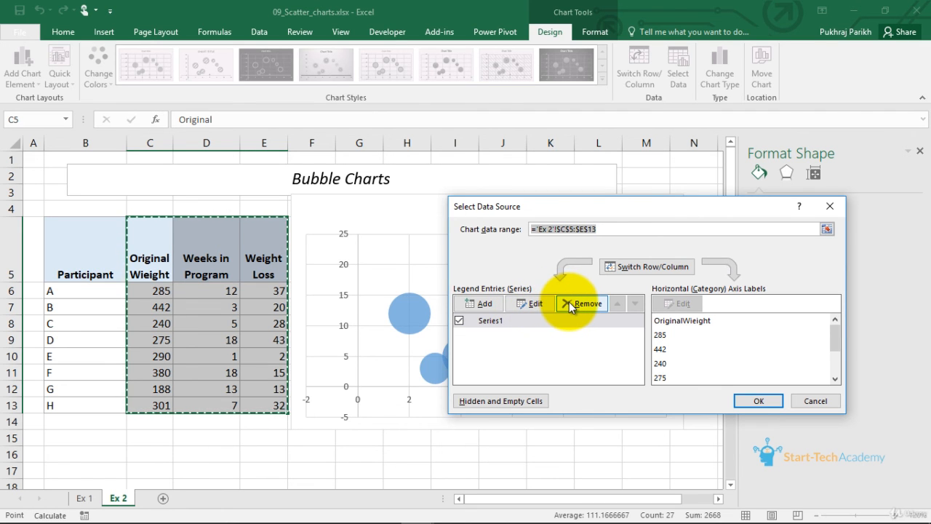
click(548, 304)
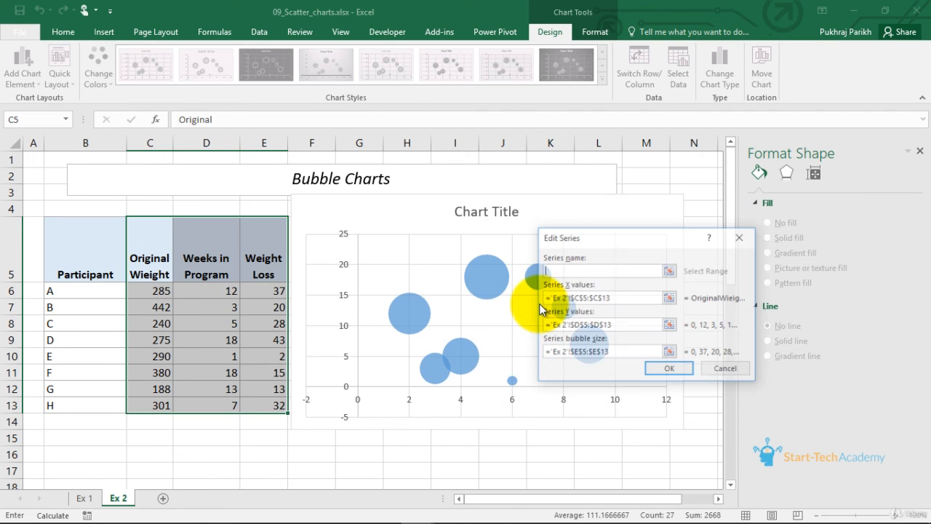
click(636, 296)
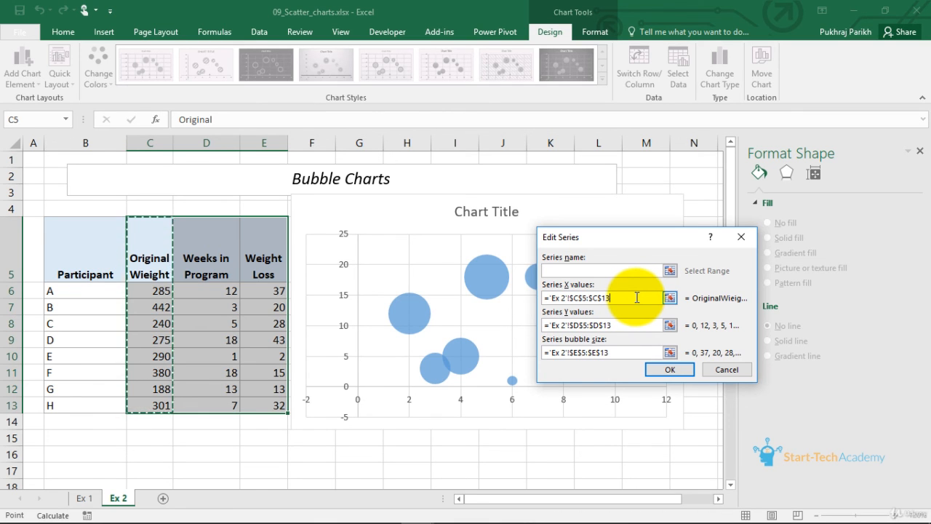
drag(637, 297, 537, 300)
key(BackSpace)
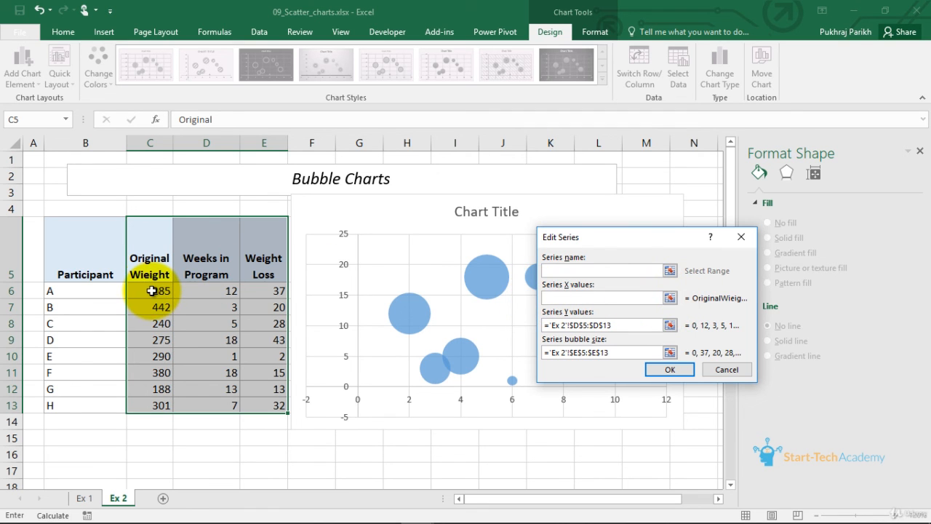
drag(146, 289, 146, 405)
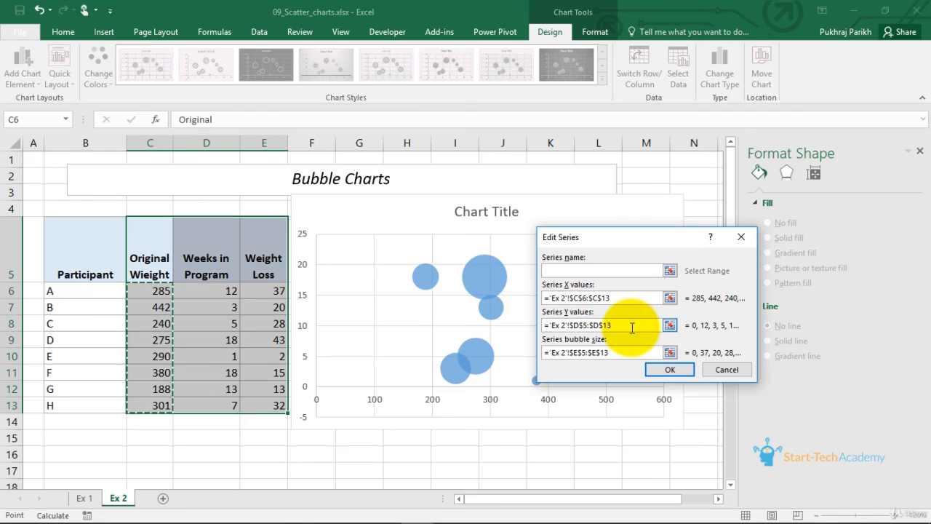
drag(630, 327, 540, 328)
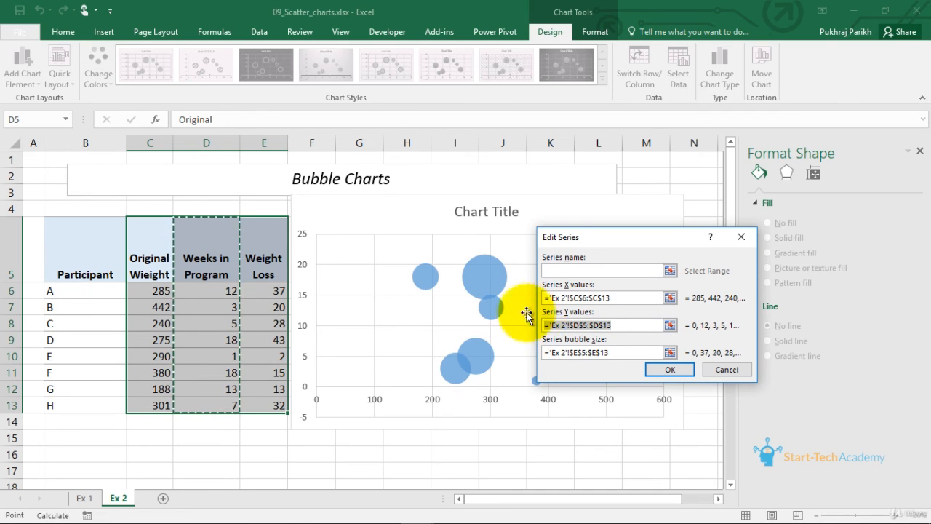
drag(223, 289, 208, 410)
drag(624, 354, 540, 359)
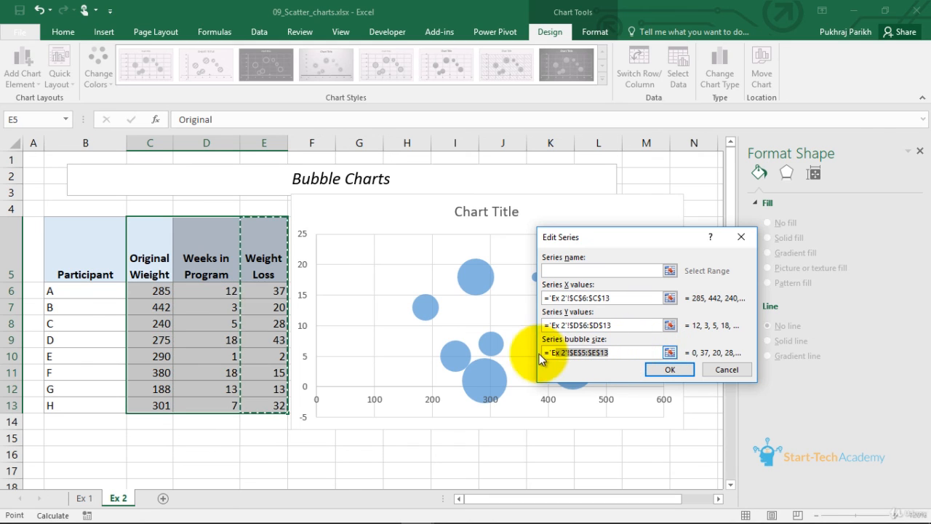
key(BackSpace)
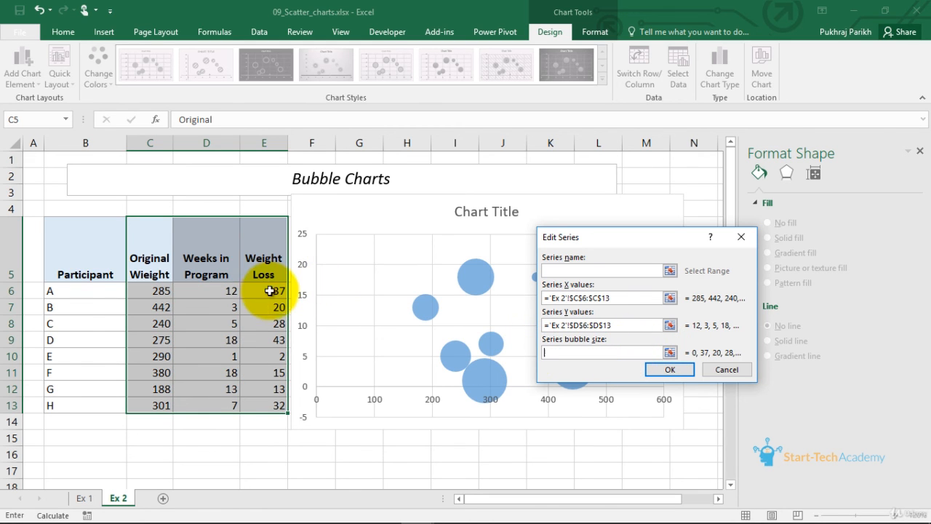
drag(269, 290, 258, 410)
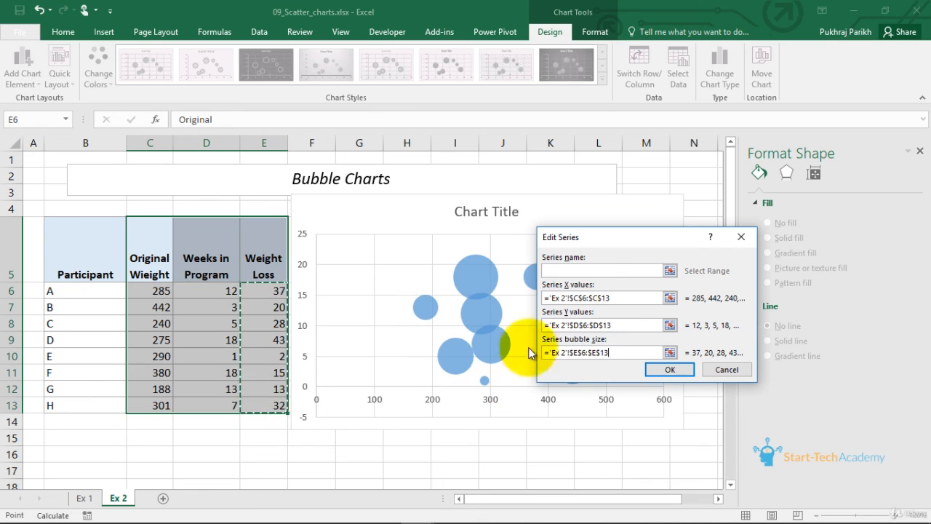
click(655, 371)
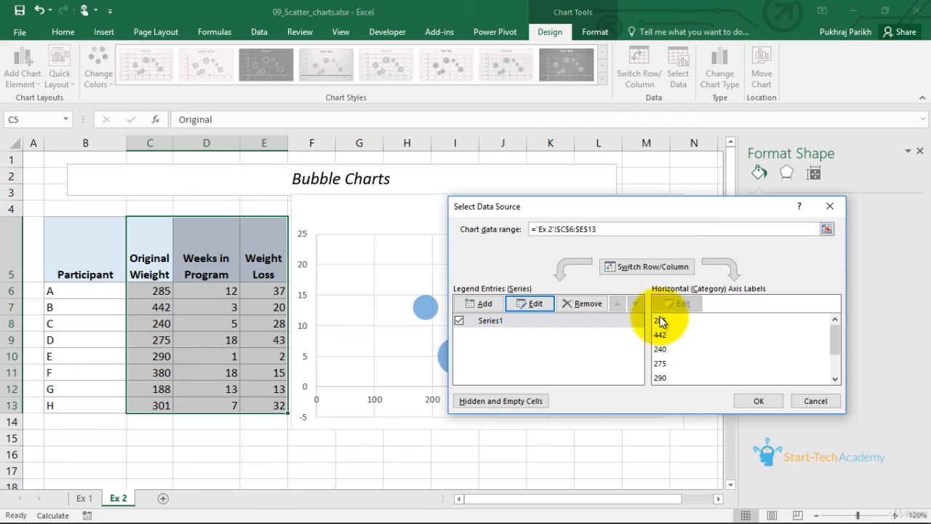
click(751, 400)
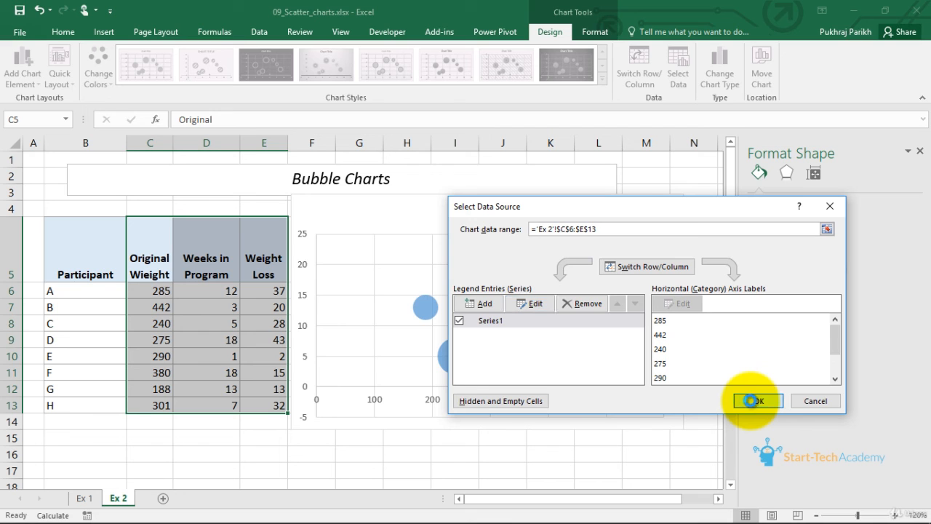
- Enlarge the bubble chart slightly by resizing it from its upper-right corner
click(626, 374)
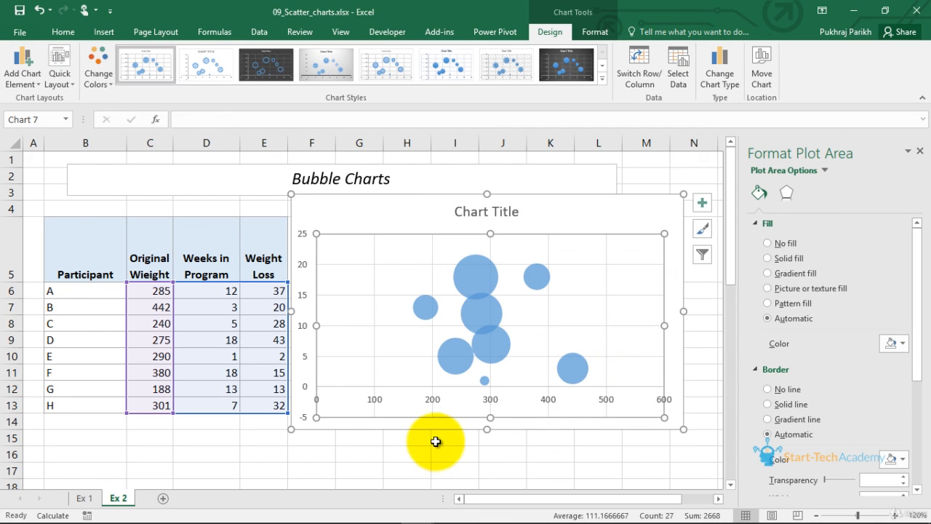
click(684, 193)
drag(689, 190, 707, 182)
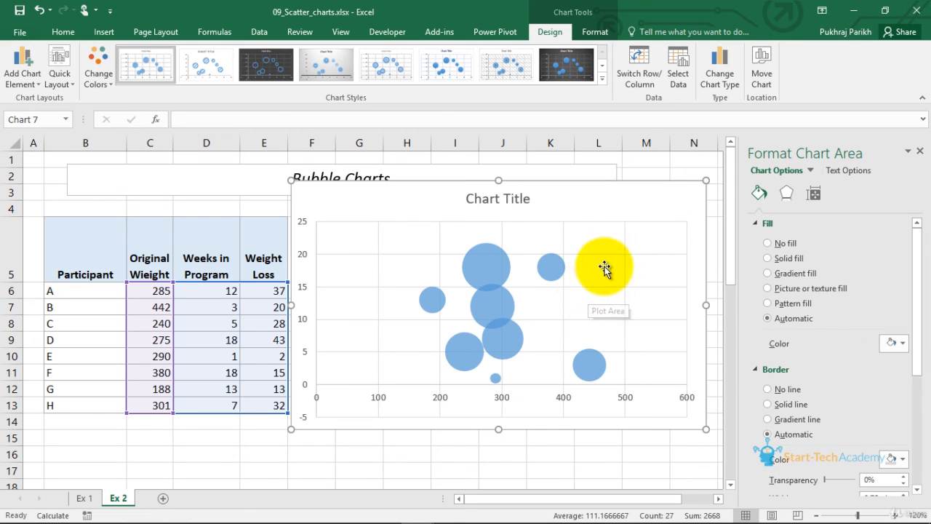
- Change the chart type to 3-D Bubble
click(729, 74)
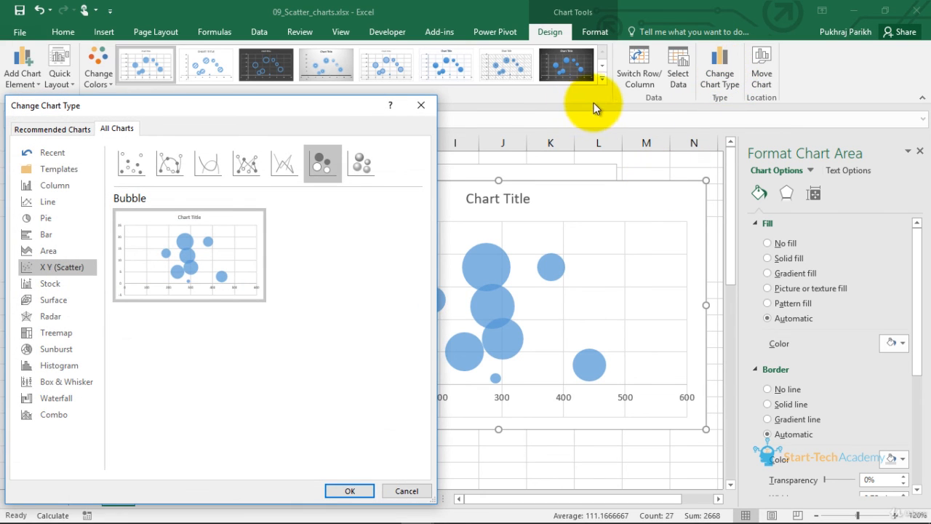
click(364, 158)
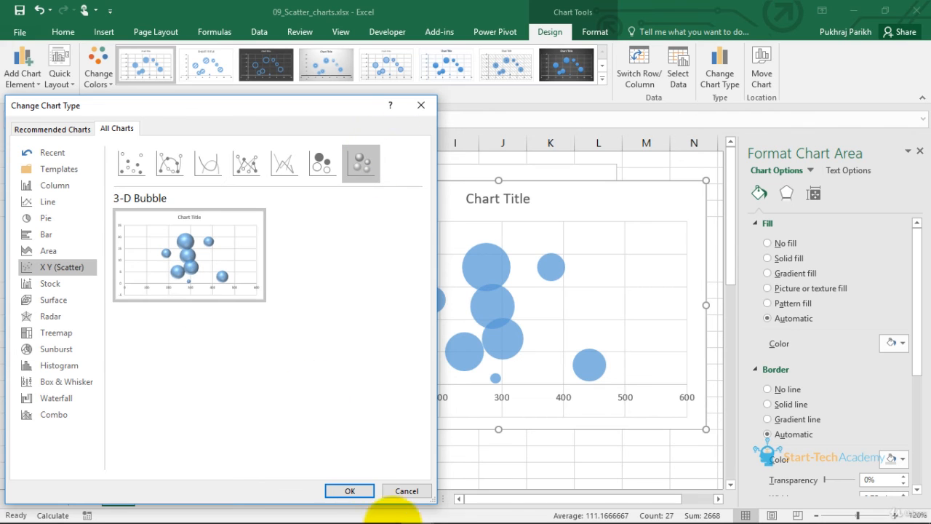
click(342, 491)
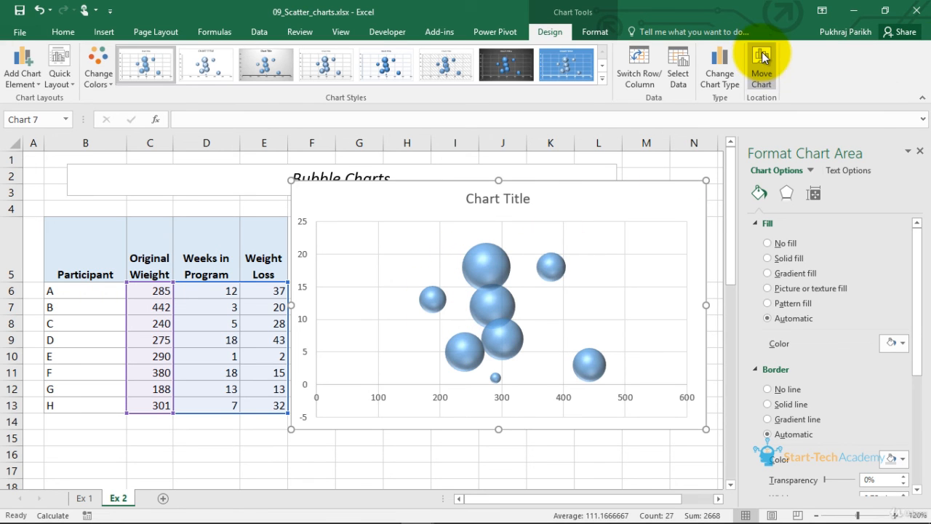
- Change the chart type back to the flat Bubble chart
click(717, 75)
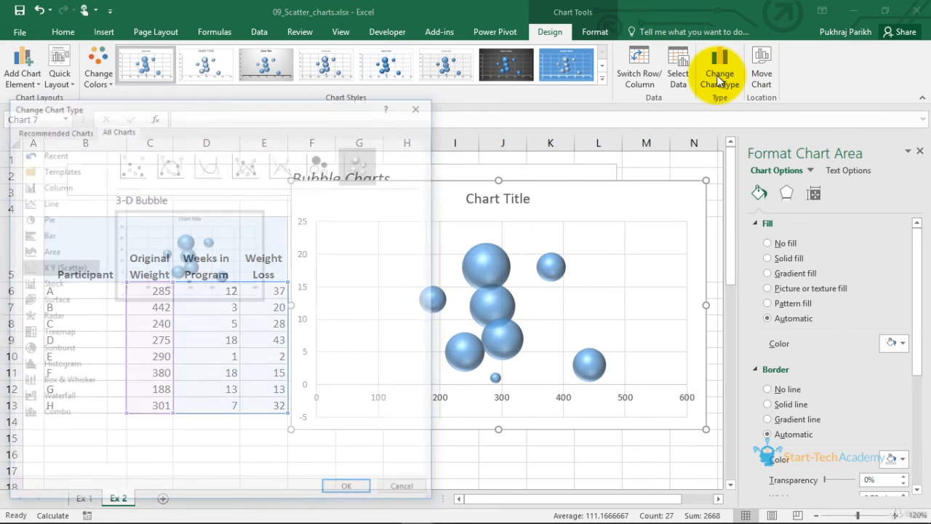
click(315, 160)
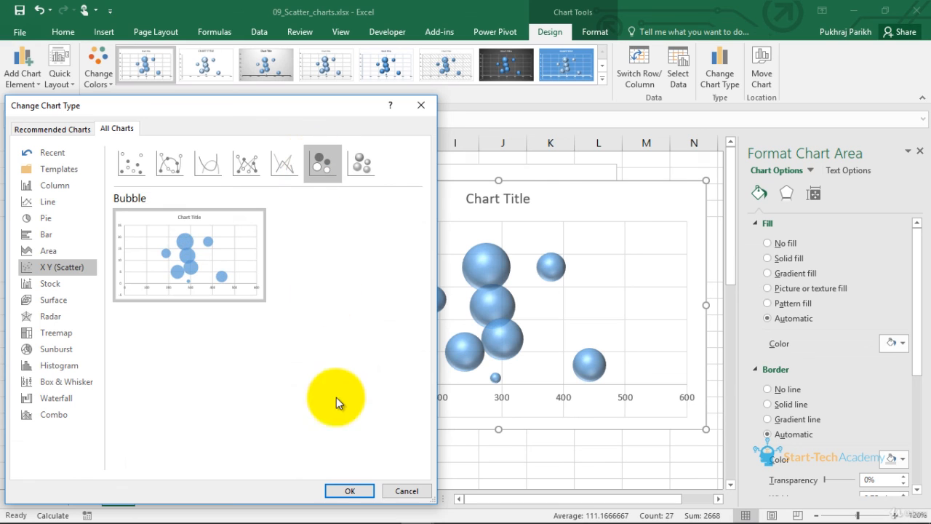
click(345, 491)
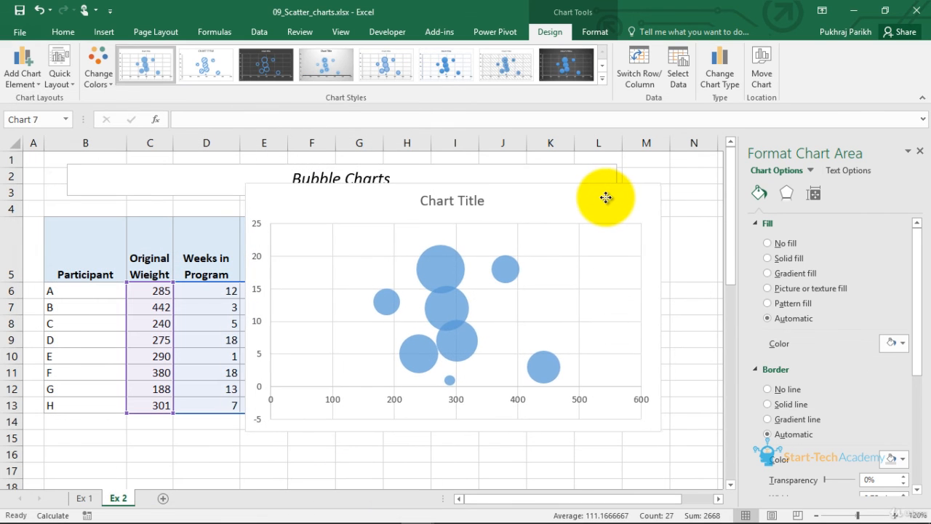
- Reposition the chart slightly and add a trendline through the chart elements
drag(609, 197, 599, 203)
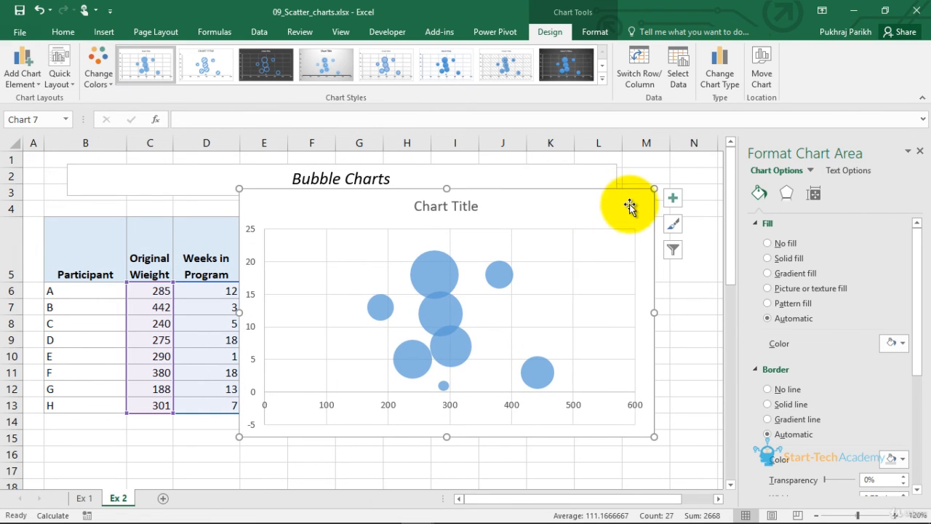
click(673, 197)
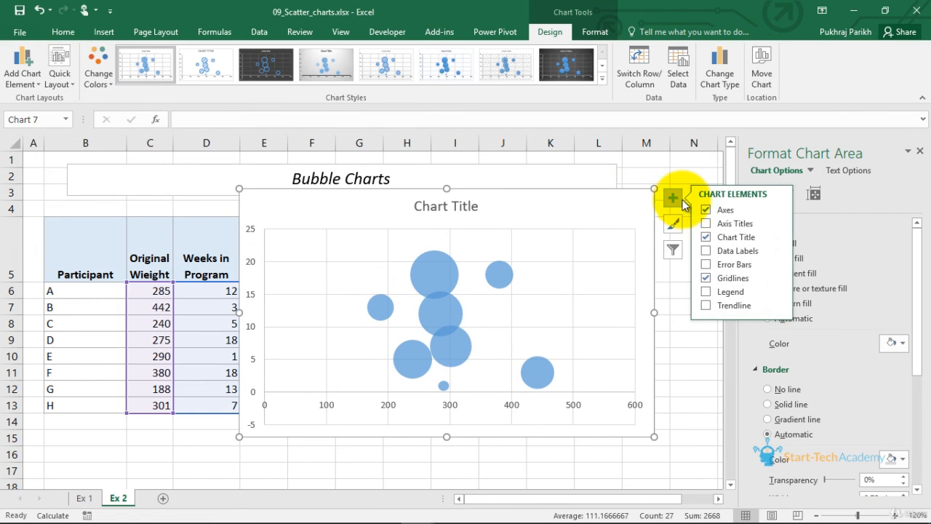
click(724, 305)
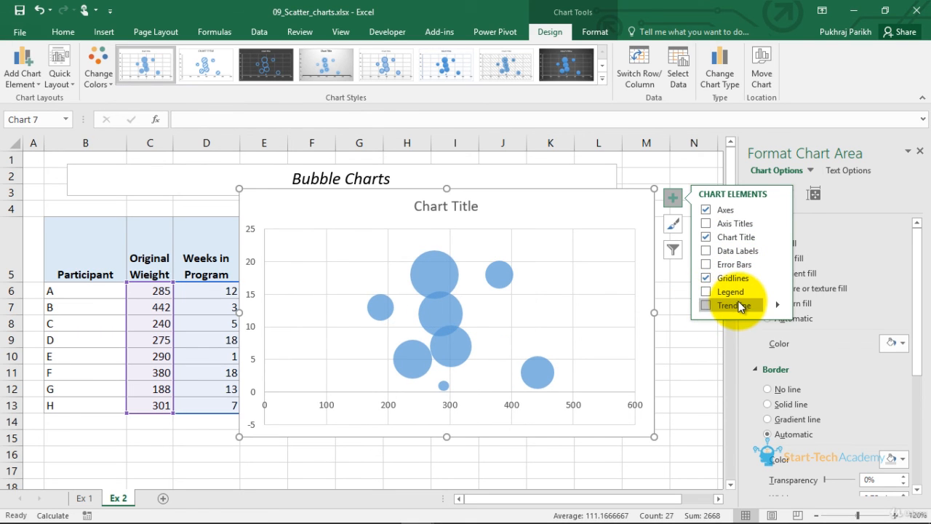
click(719, 304)
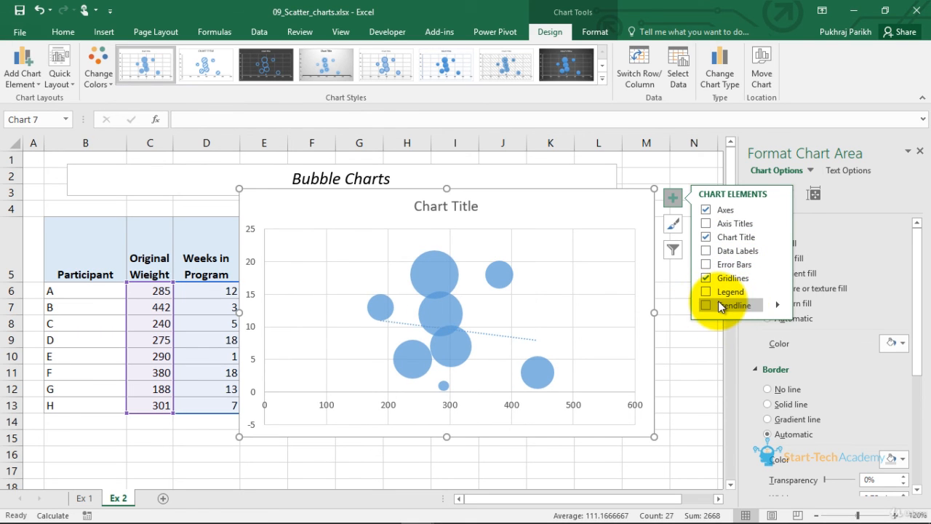
- Format the trendline's line with a 2.5 pt width and a dashed dash type
click(520, 339)
click(788, 195)
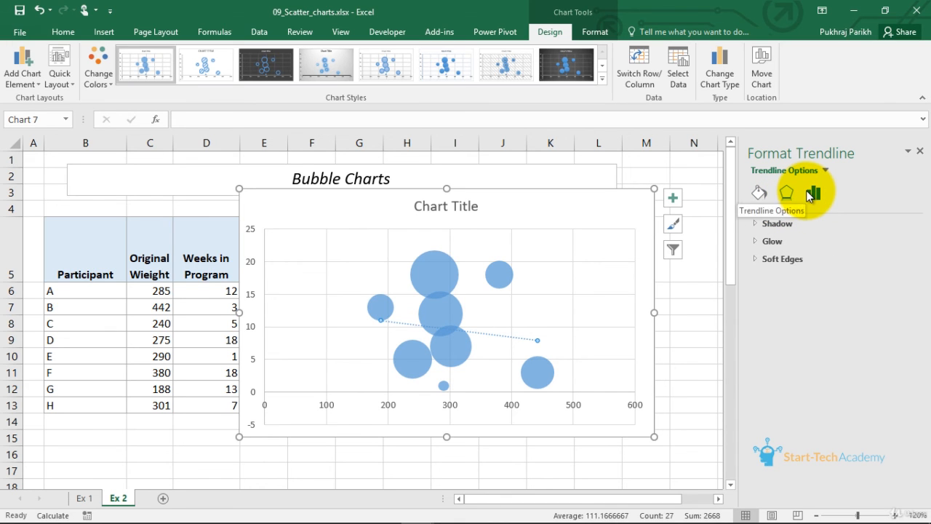
click(811, 195)
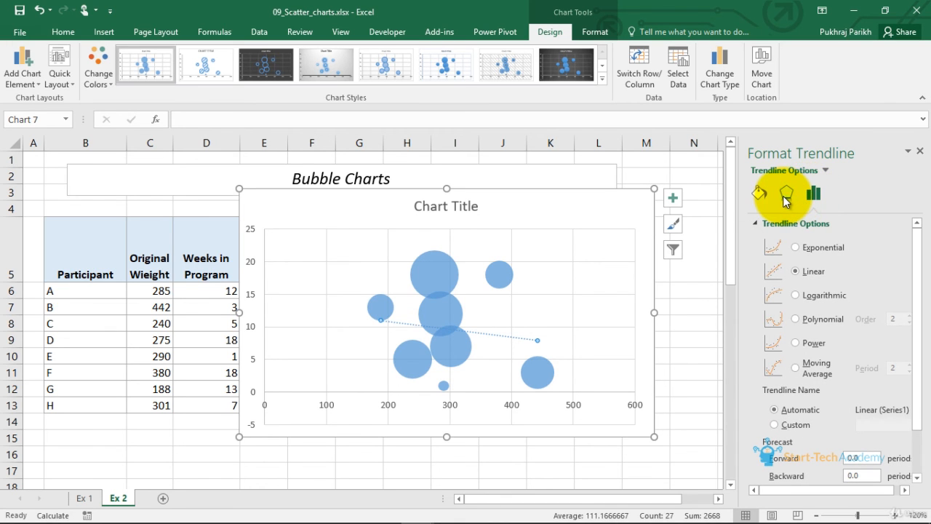
click(785, 195)
click(760, 193)
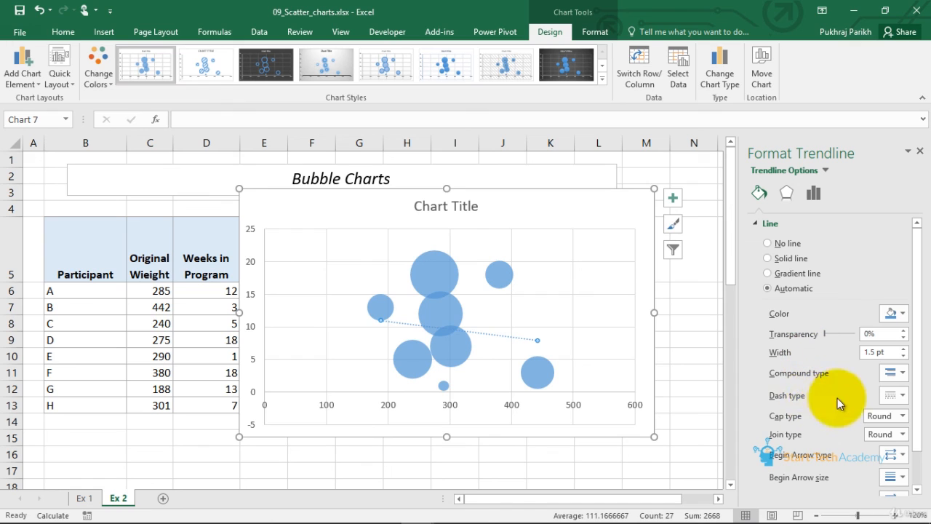
click(904, 350)
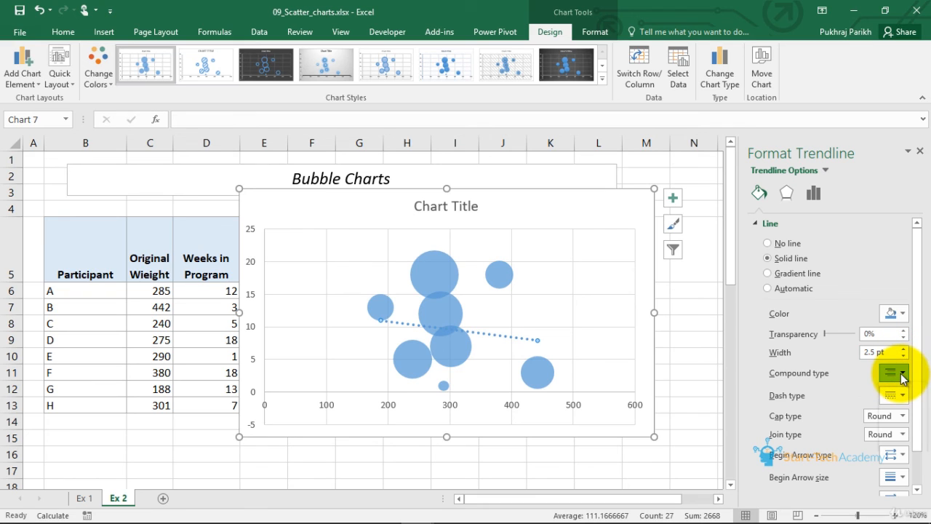
click(902, 396)
click(891, 455)
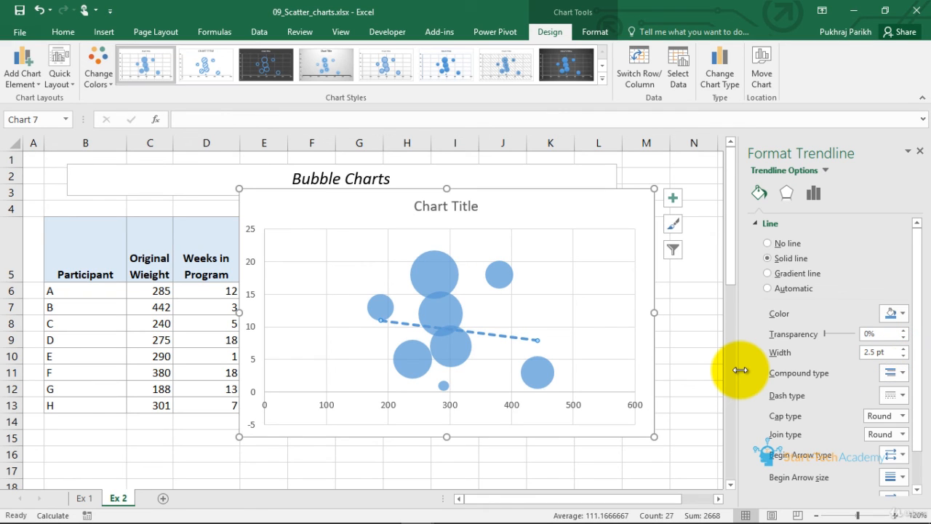